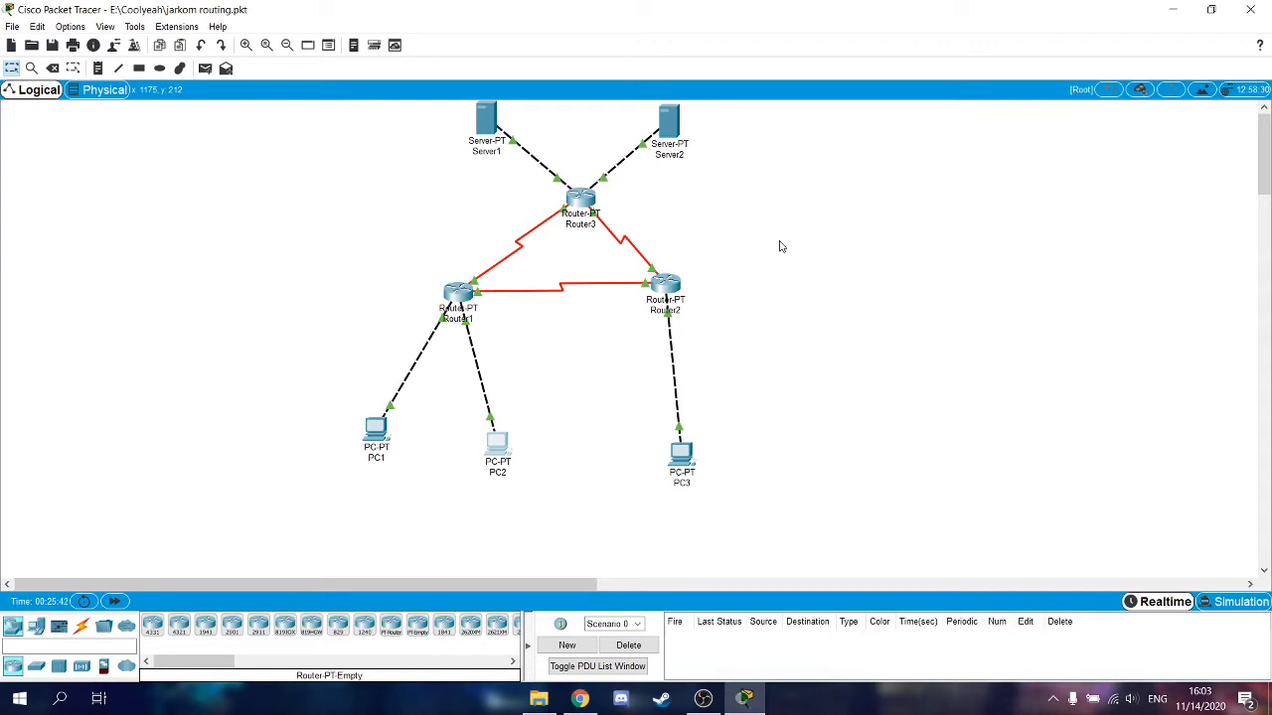
Review PC1's static IP configuration, checking its IPv4 address, subnet mask and default gateway.
{"action": "left_click", "coordinate": [383, 435]}
{"action": "left_click", "coordinate": [504, 210]}
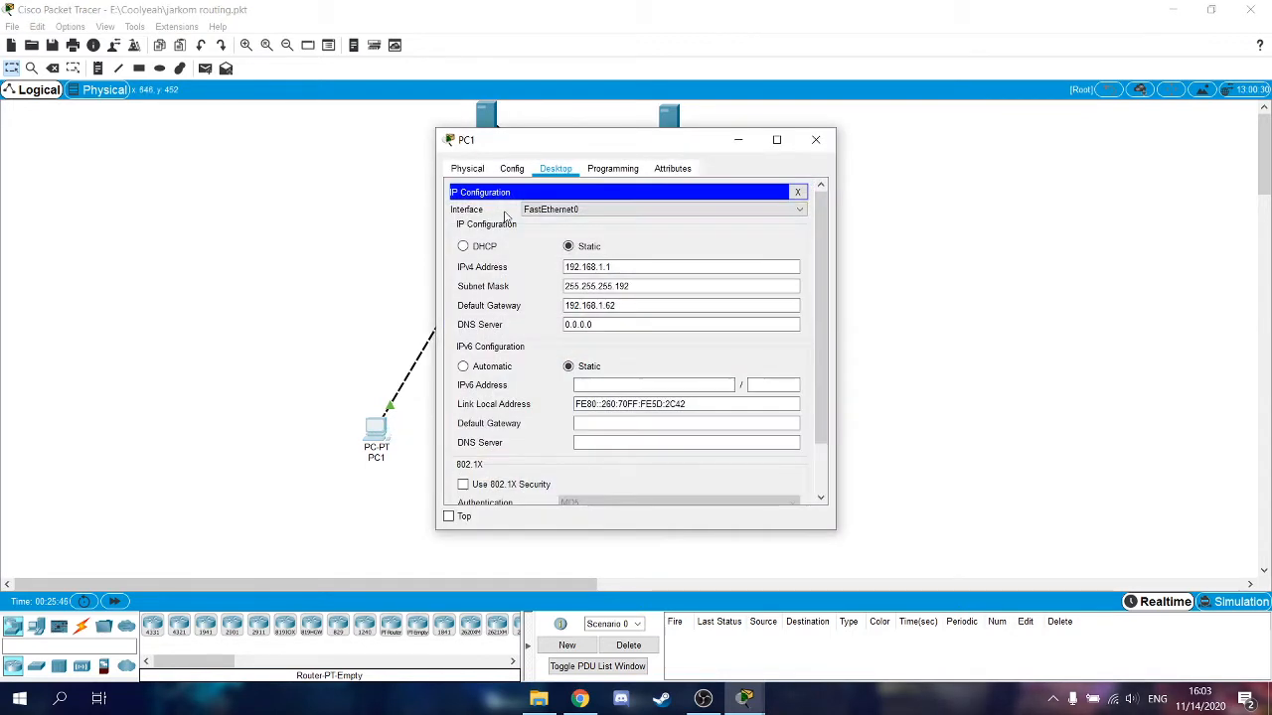
{"action": "left_click", "coordinate": [578, 266]}
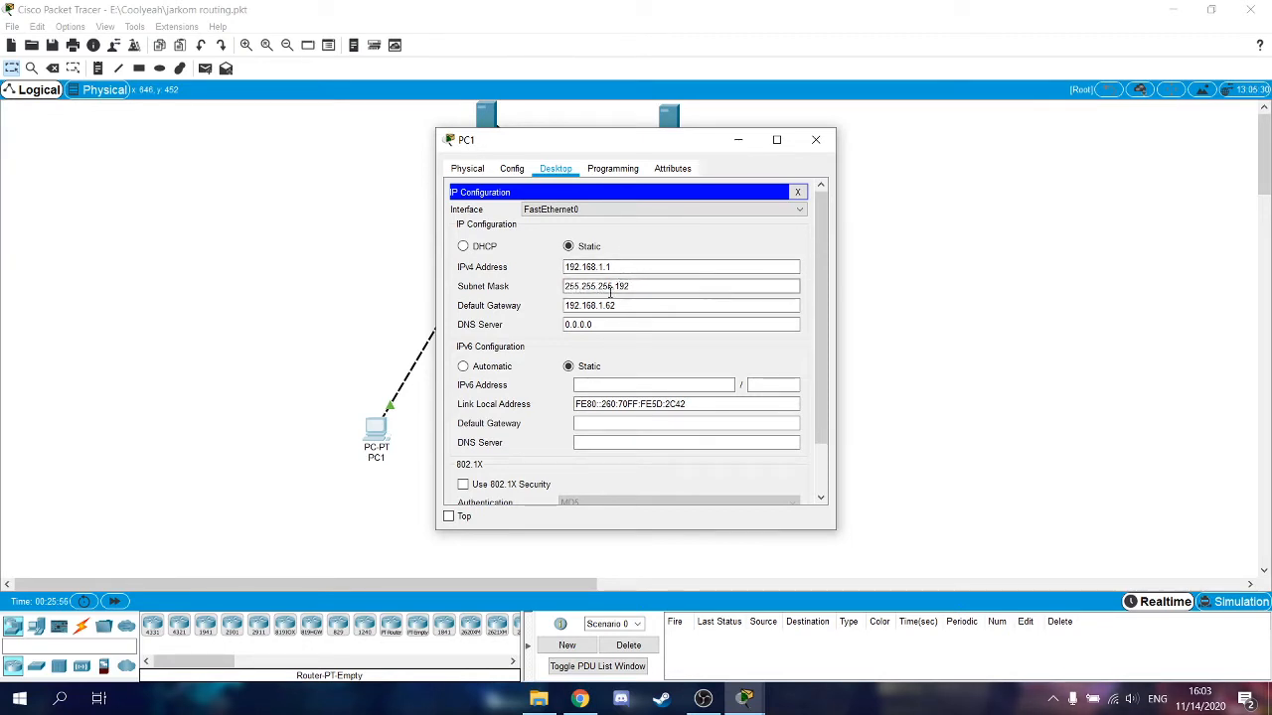
{"action": "left_click", "coordinate": [572, 306]}
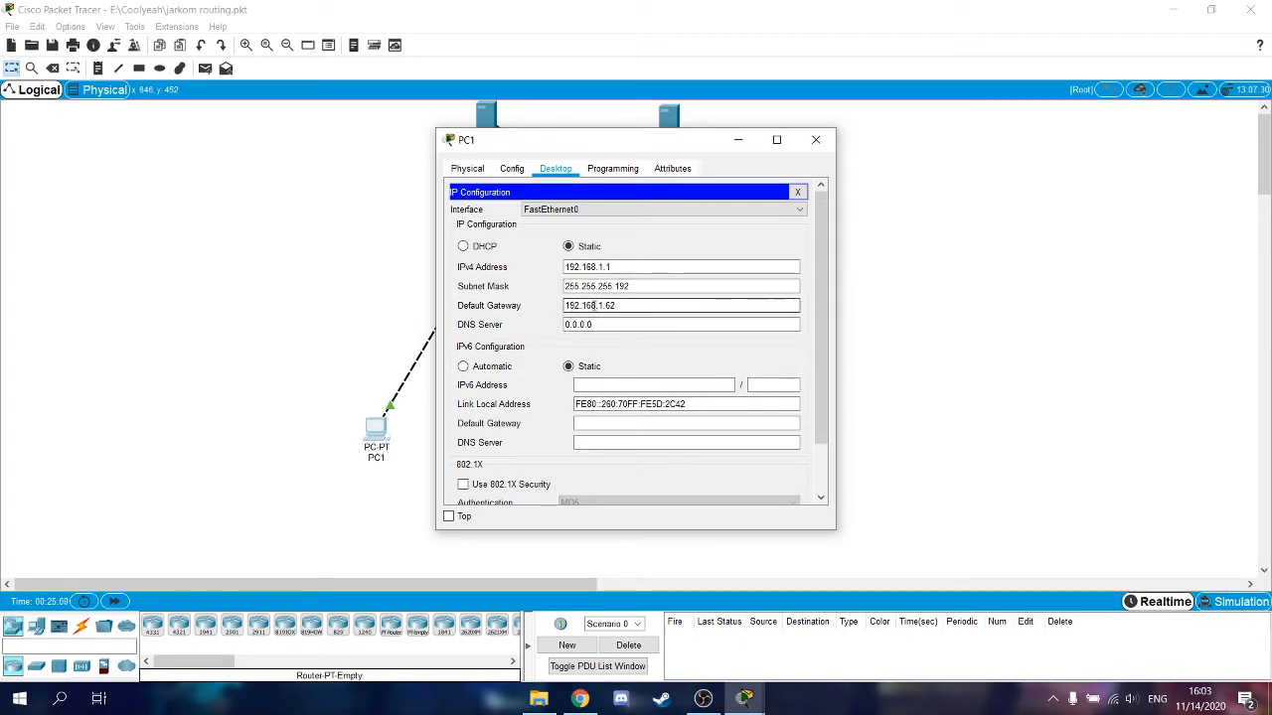
{"action": "left_click", "coordinate": [816, 140]}
Review PC2's static IP configuration, including its IPv4 address, subnet mask and default gateway.
{"action": "left_click", "coordinate": [497, 443]}
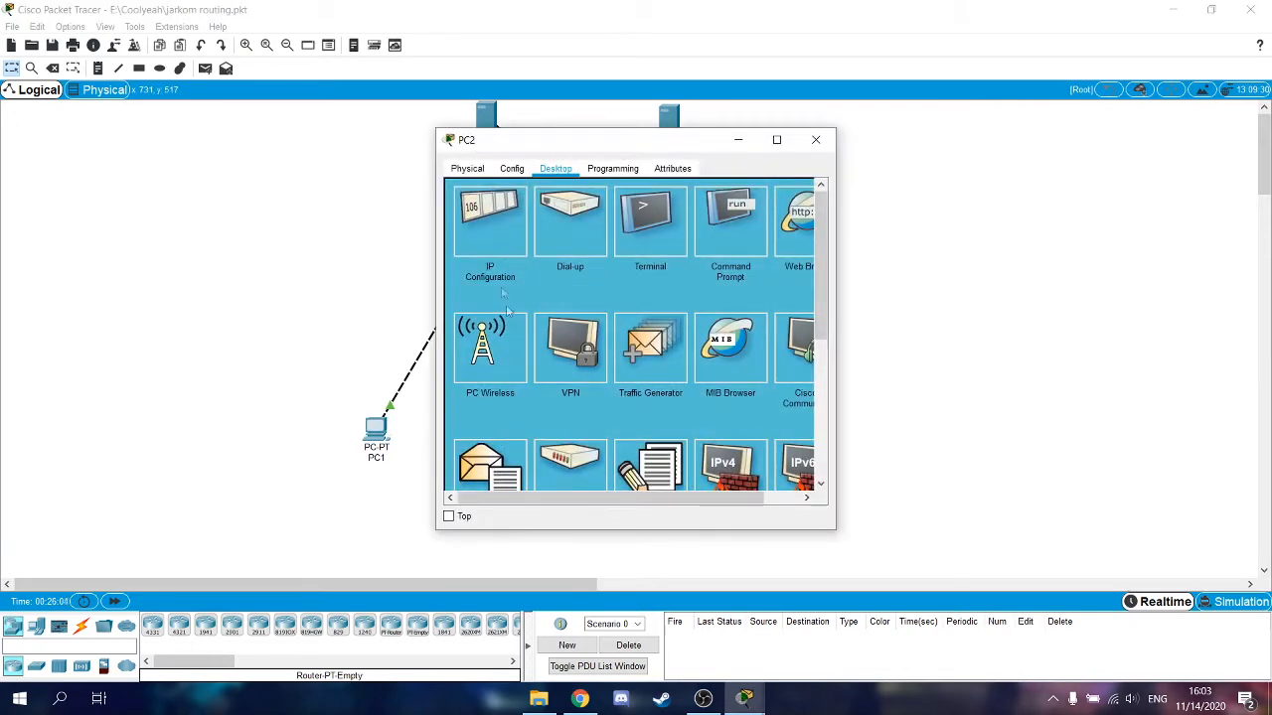
{"action": "left_click", "coordinate": [491, 248]}
{"action": "left_click", "coordinate": [572, 265]}
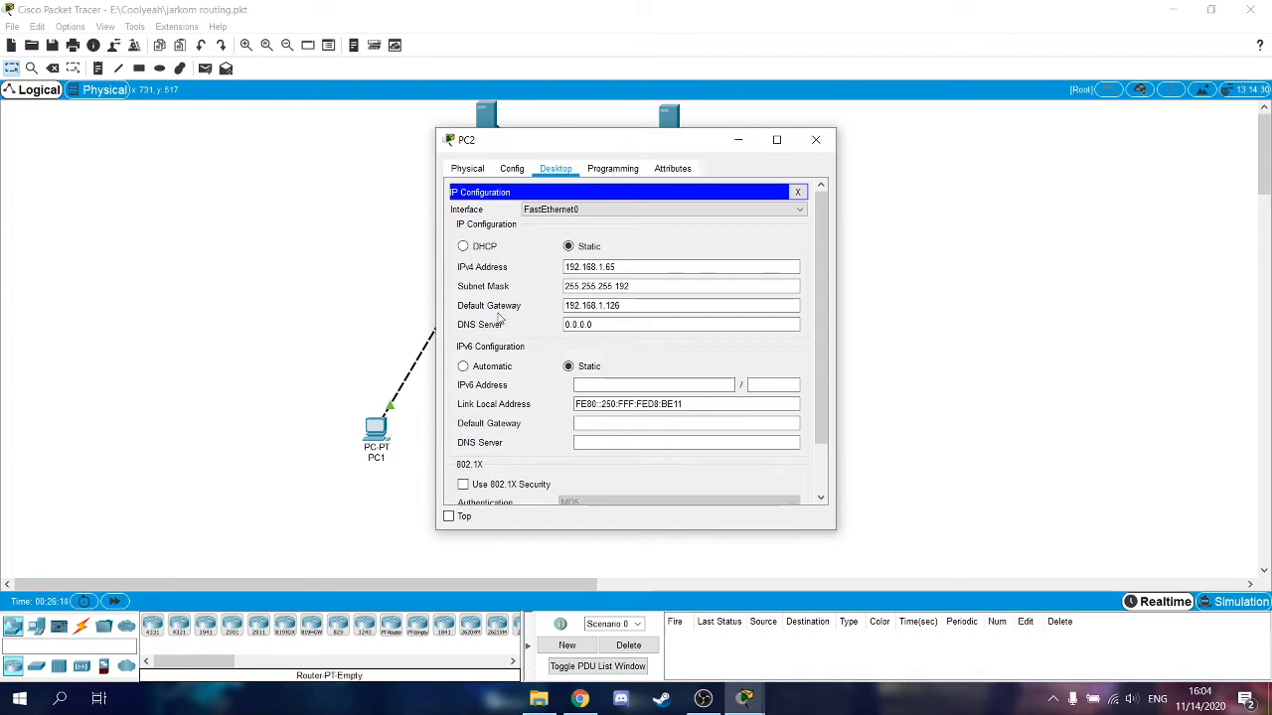
{"action": "left_click", "coordinate": [584, 307]}
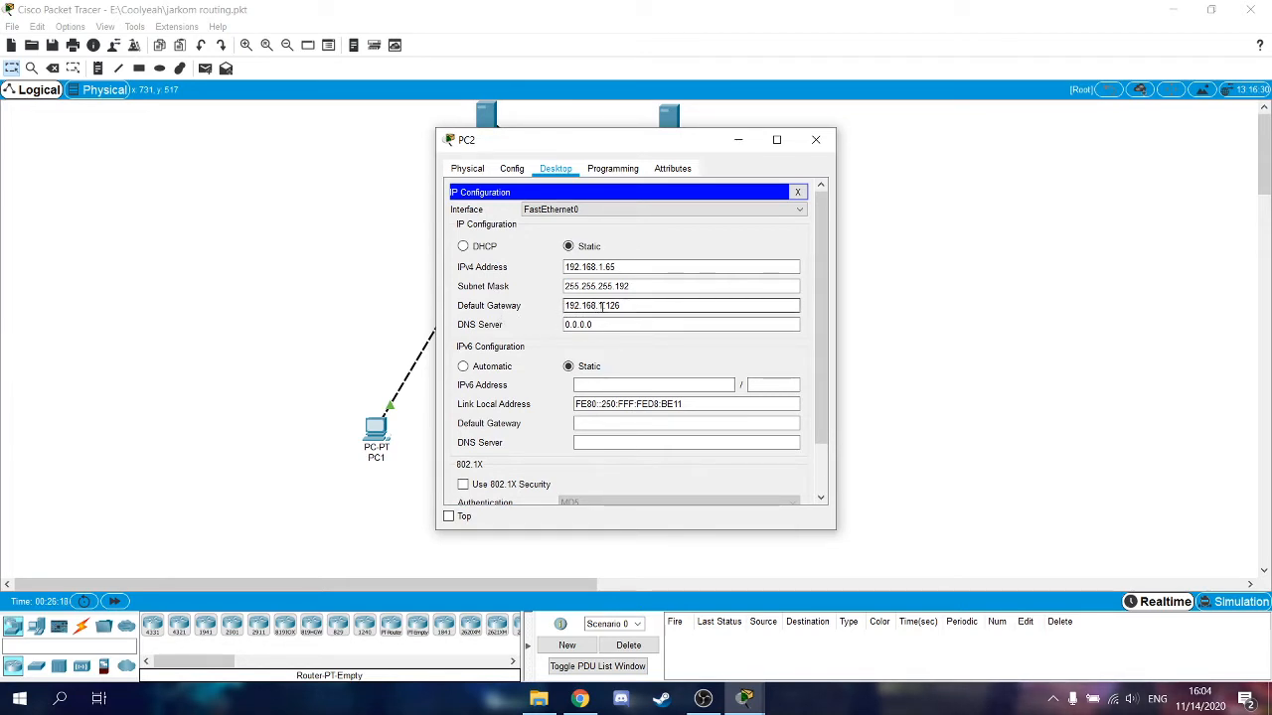
{"action": "left_click", "coordinate": [817, 140]}
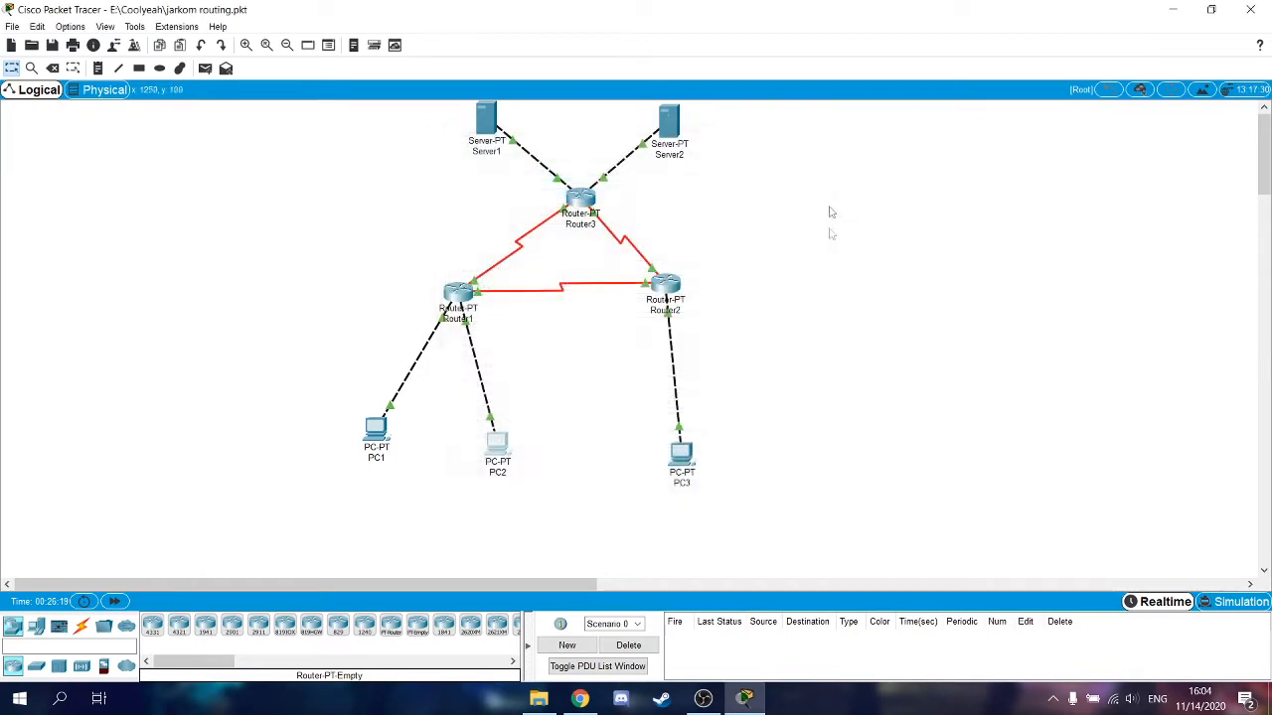
Check PC3's IP configuration for its IPv4 address, subnet mask and default gateway.
{"action": "left_click", "coordinate": [494, 444]}
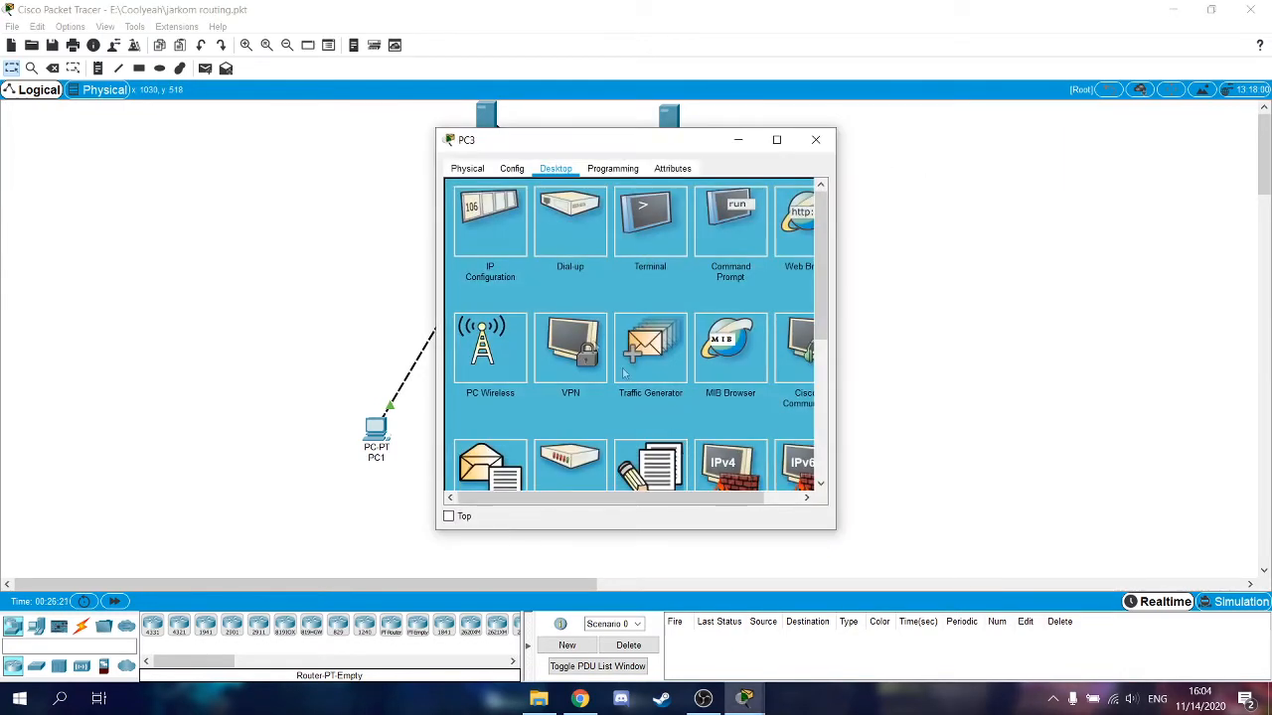
{"action": "left_click", "coordinate": [485, 228]}
{"action": "left_click", "coordinate": [563, 266]}
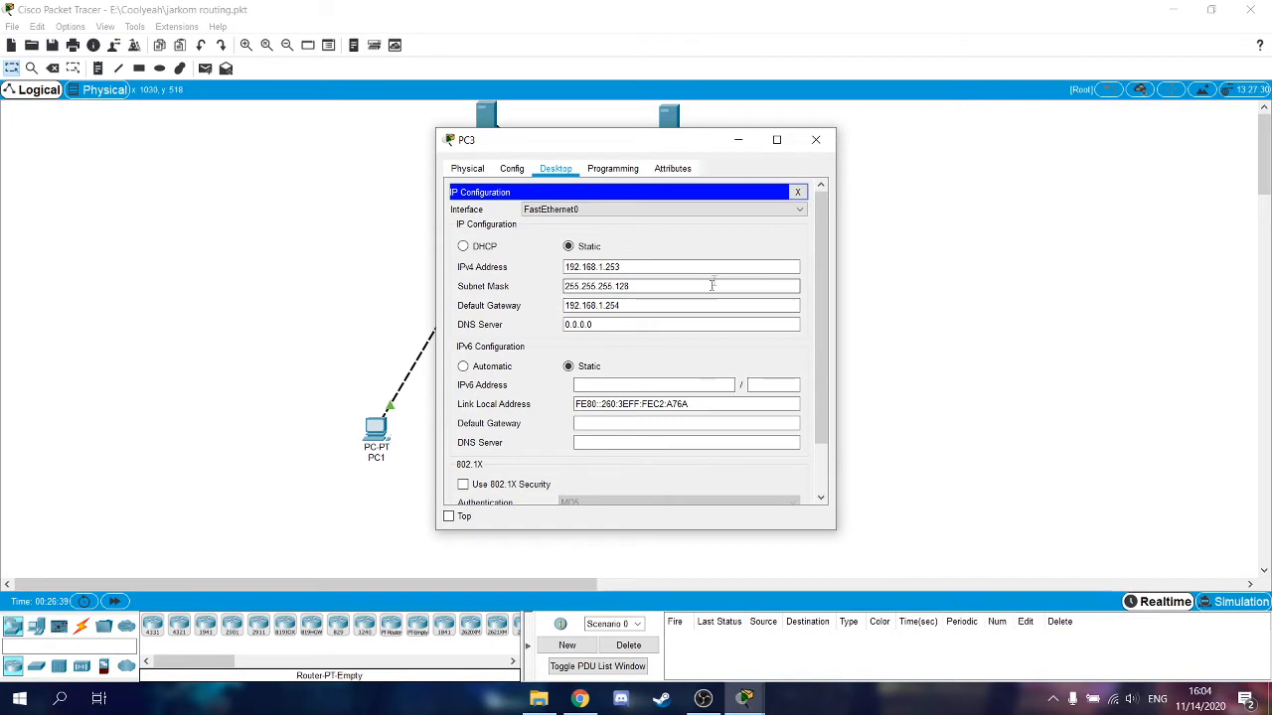
{"action": "left_click", "coordinate": [831, 148]}
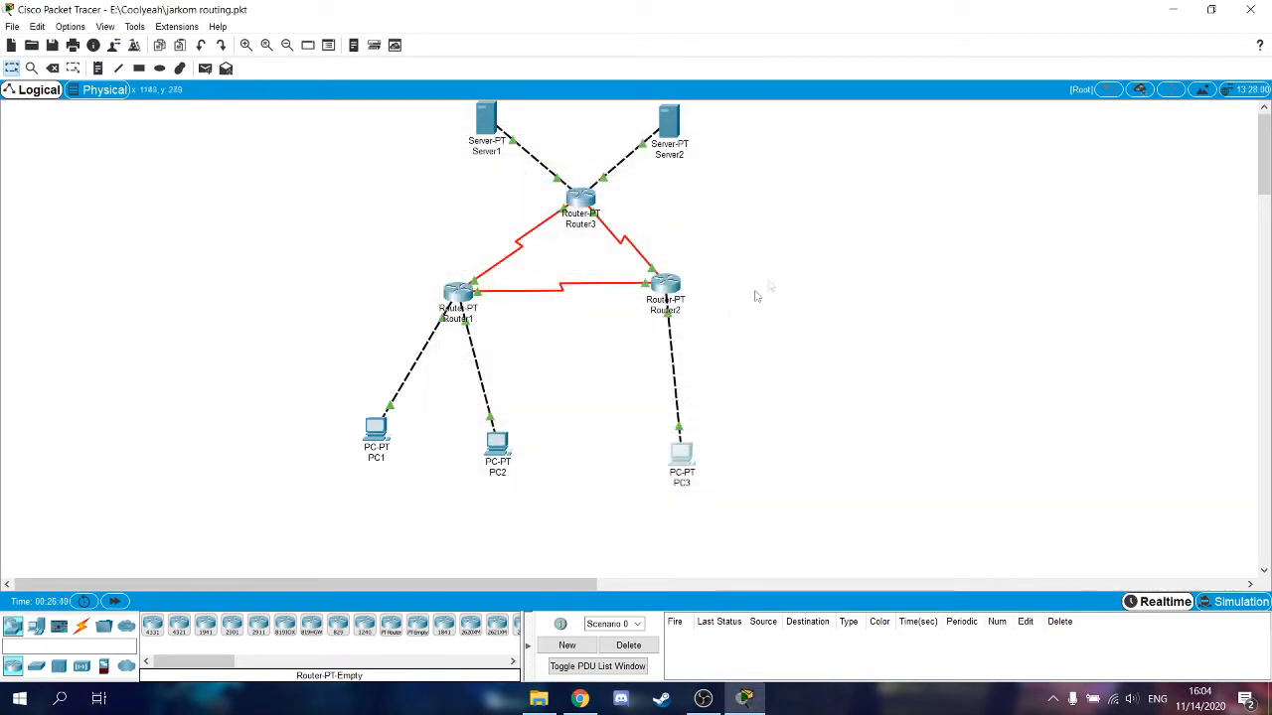
Inspect the IP settings and port status of Router1's FastEthernet0/0, FastEthernet1/0, Serial2/0 and Serial3/0 interfaces.
{"action": "left_click", "coordinate": [457, 296]}
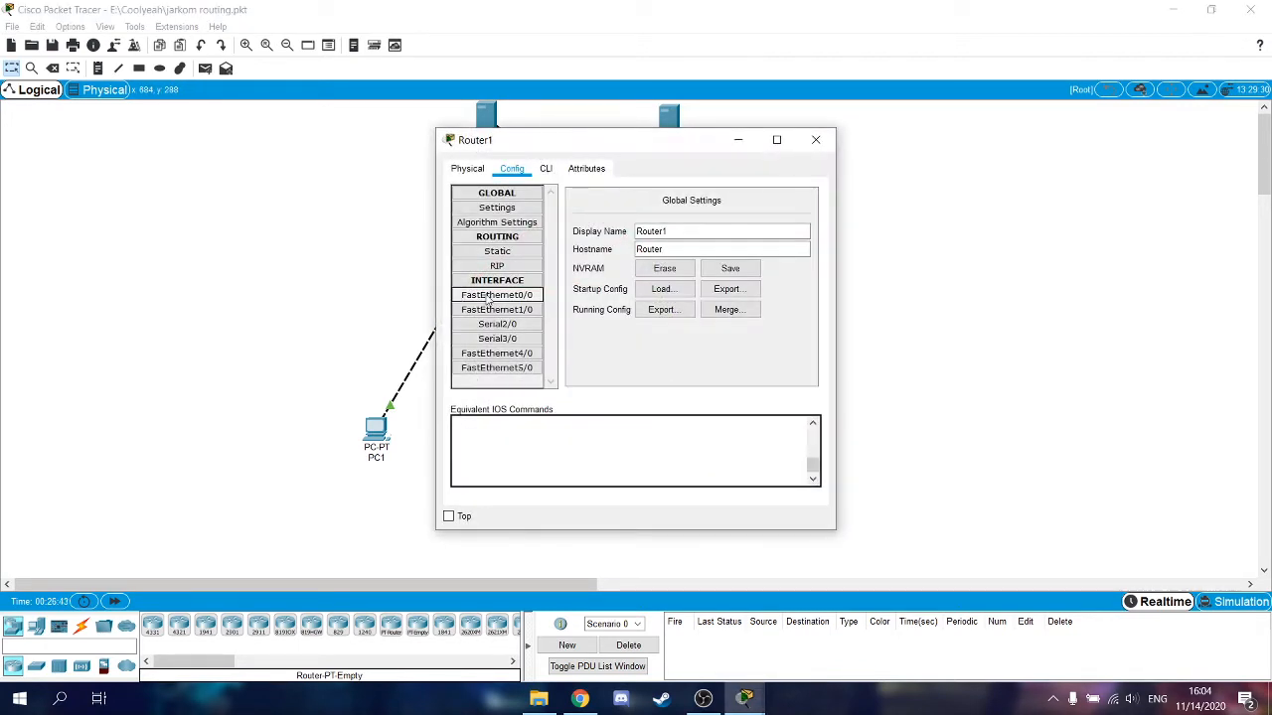
{"action": "left_click", "coordinate": [487, 296]}
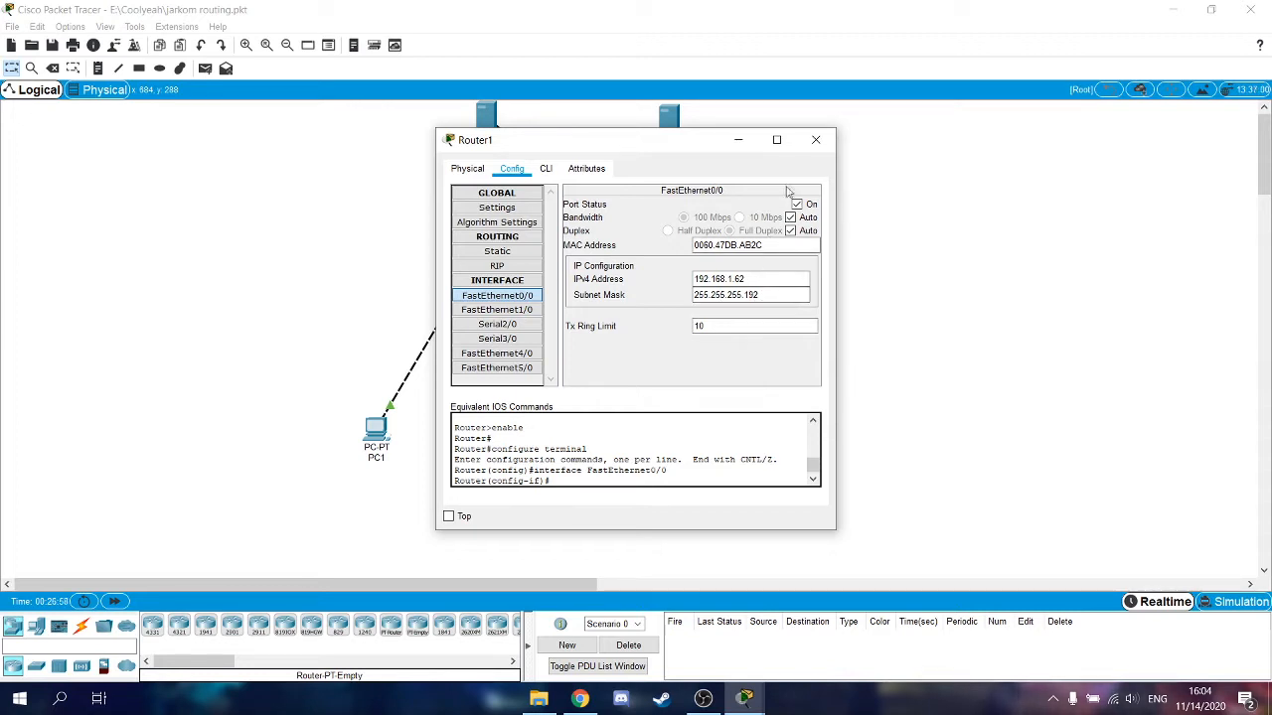
{"action": "left_click", "coordinate": [523, 310]}
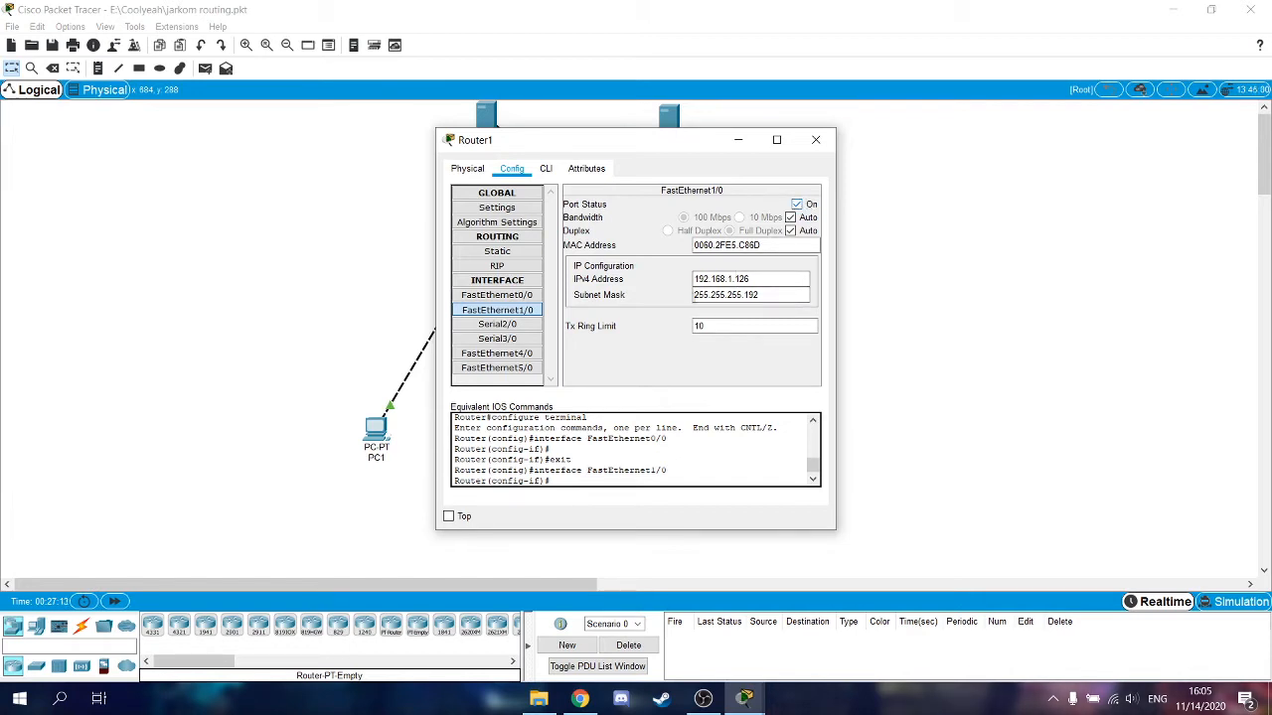
{"action": "left_click", "coordinate": [527, 326]}
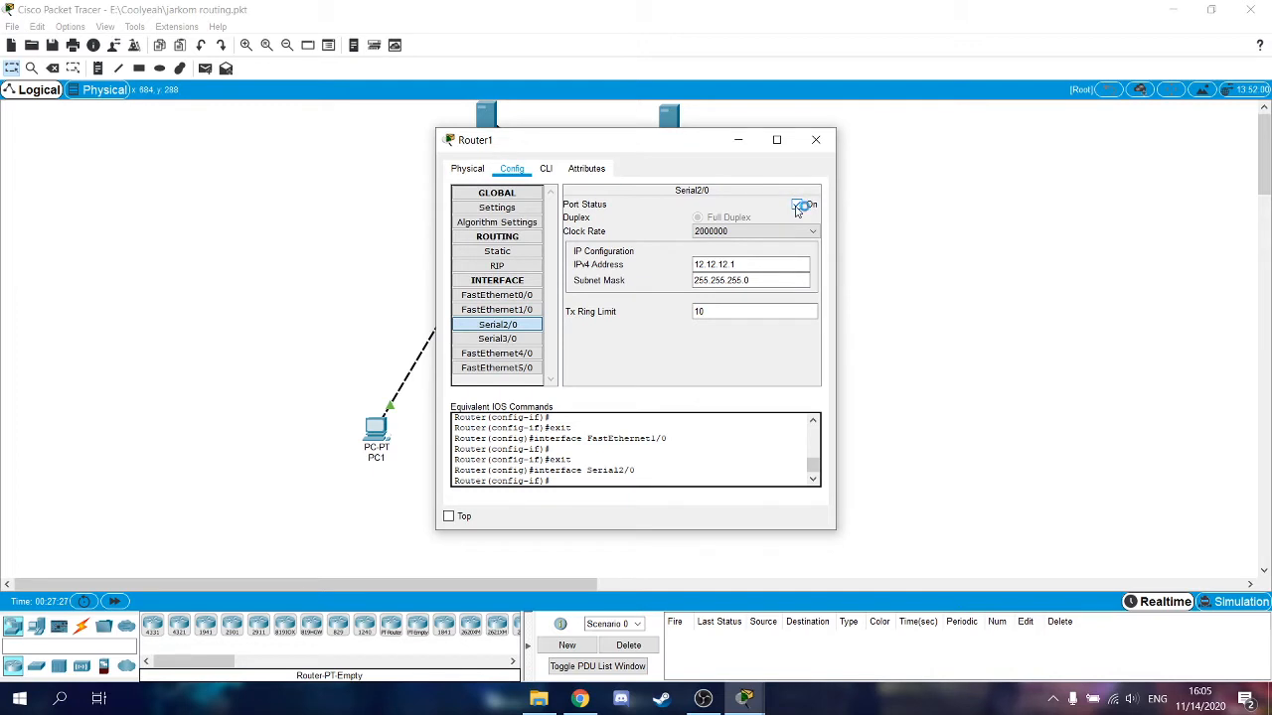
{"action": "left_click", "coordinate": [499, 339]}
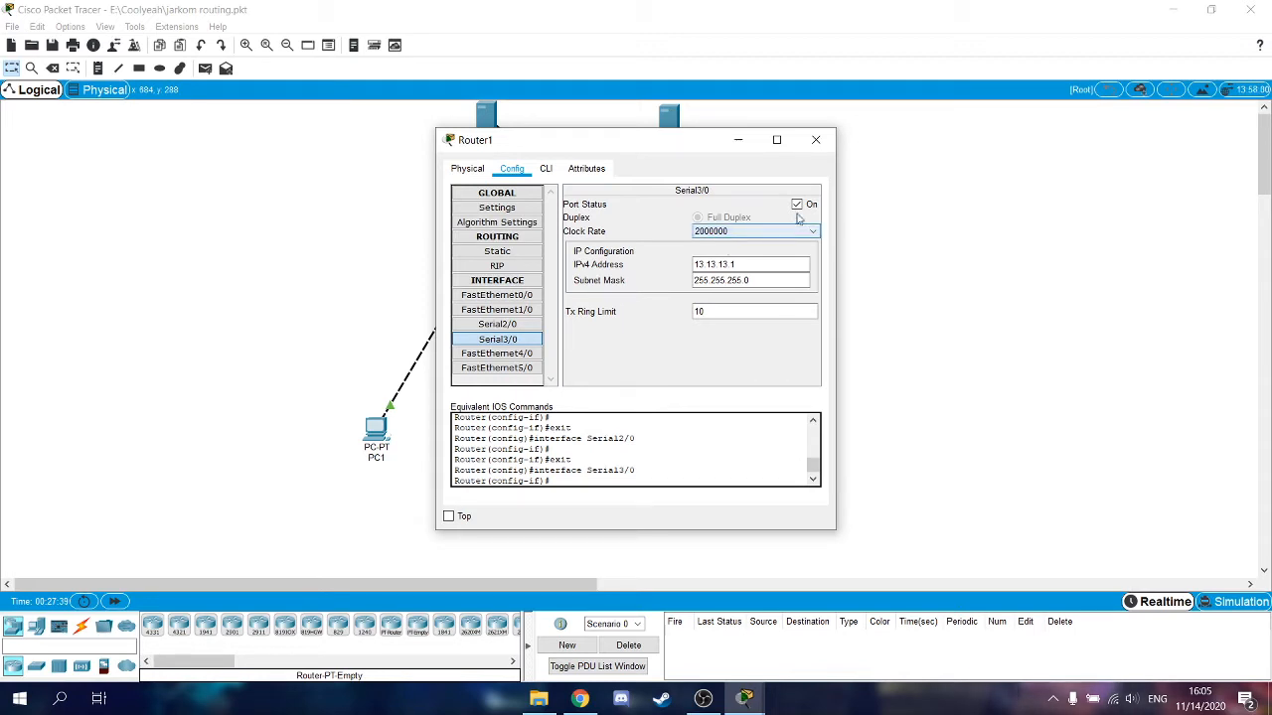
{"action": "left_click", "coordinate": [816, 139]}
Inspect the IP settings and port status of Router2's FastEthernet0/0, Serial2/0 and Serial3/0 interfaces.
{"action": "left_click", "coordinate": [672, 288]}
{"action": "left_click", "coordinate": [507, 296]}
{"action": "left_click", "coordinate": [513, 299]}
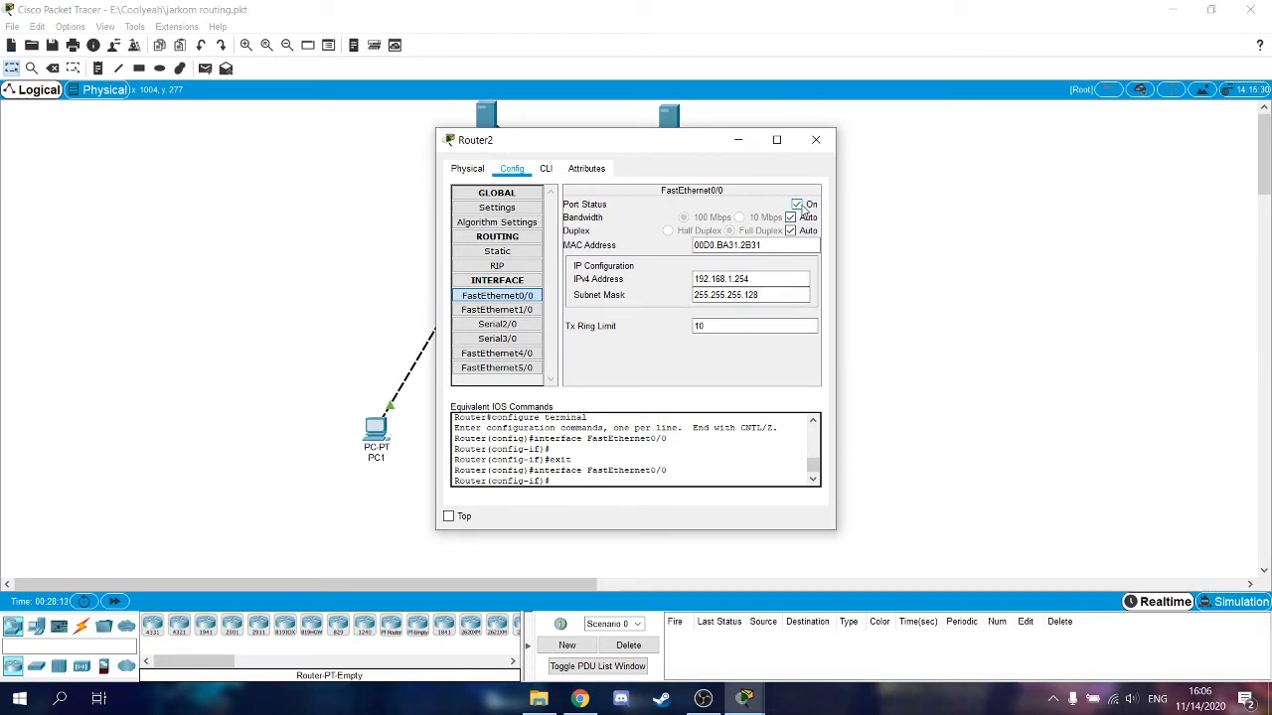
{"action": "left_click", "coordinate": [499, 328]}
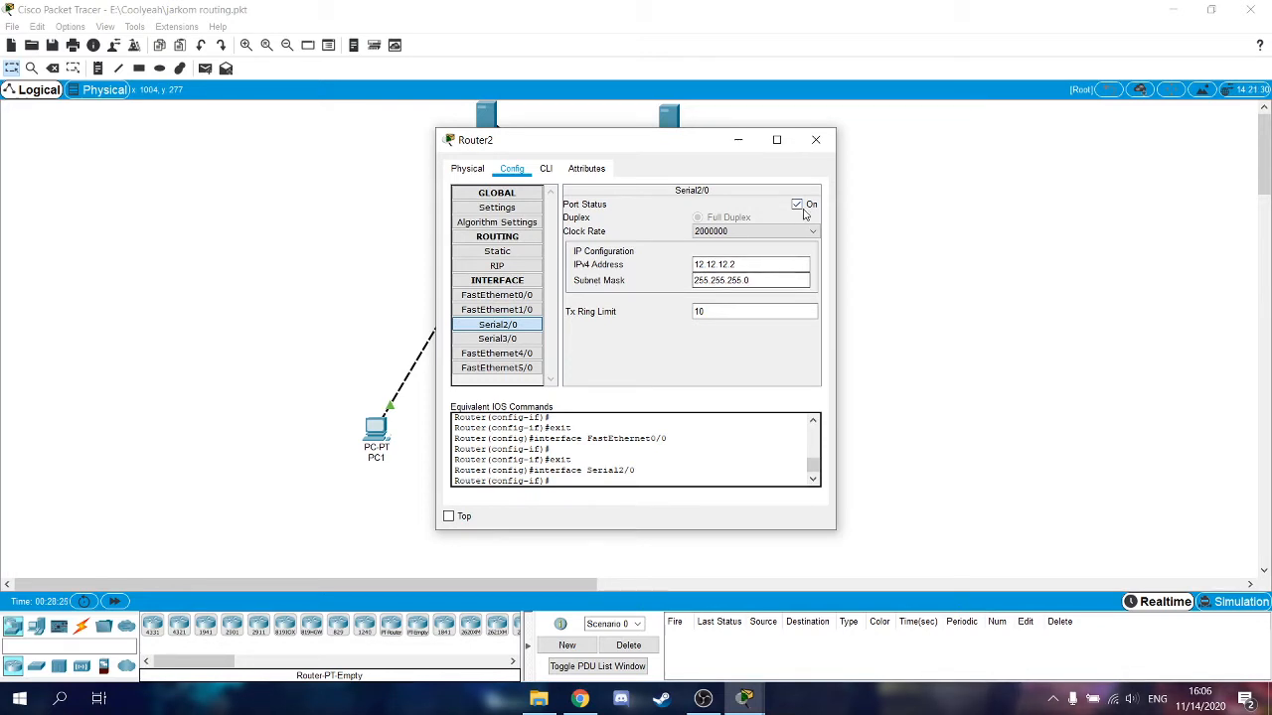
{"action": "left_click", "coordinate": [496, 339]}
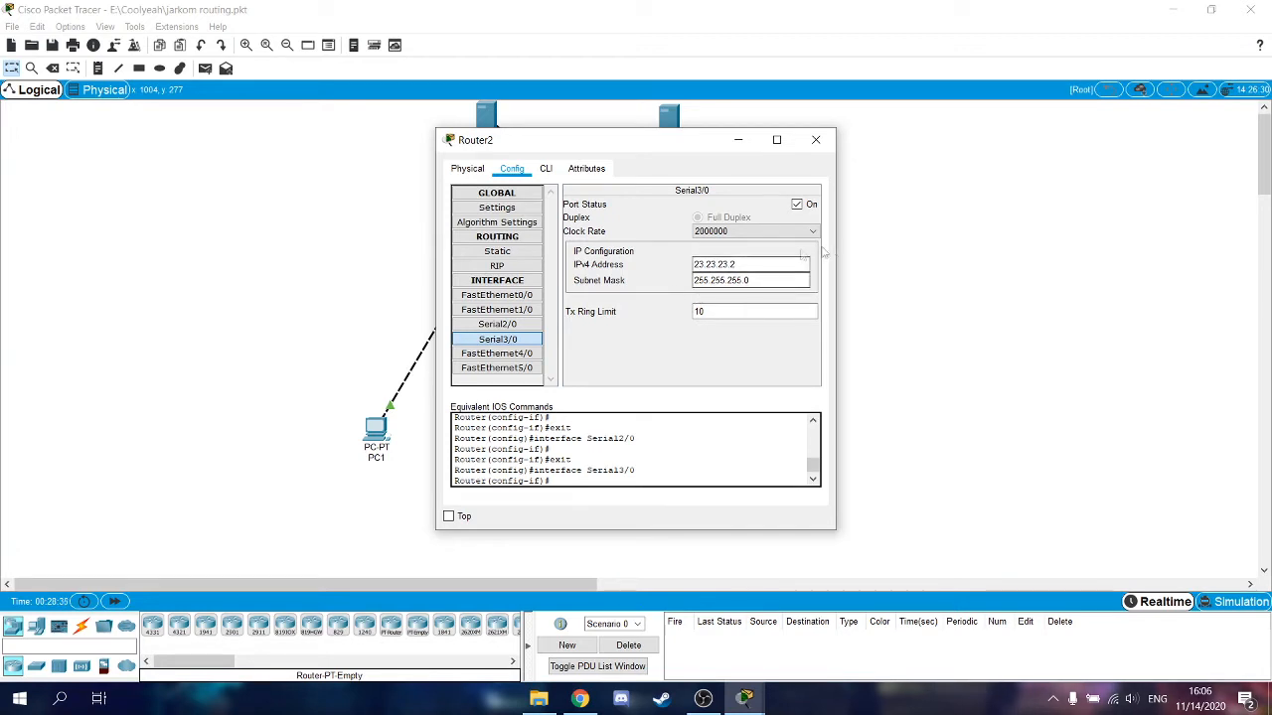
{"action": "left_click", "coordinate": [816, 140]}
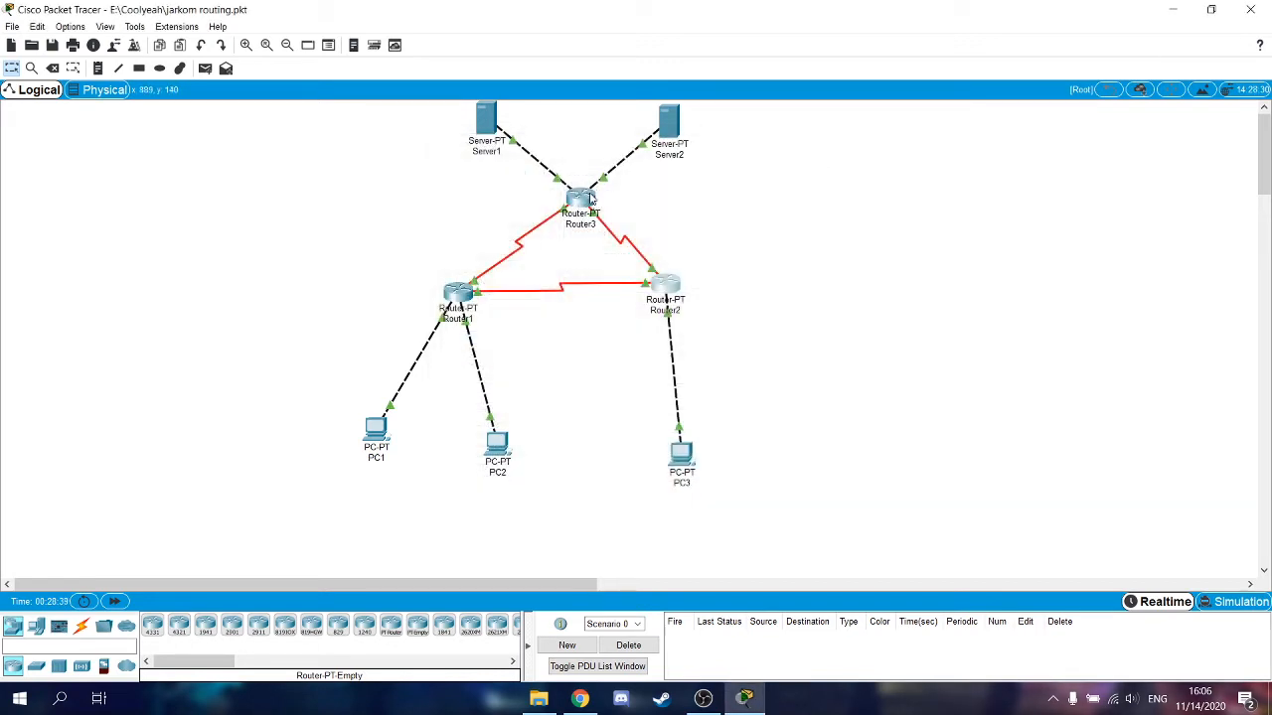
Inspect the IP settings and port status of Router3's FastEthernet0/0, FastEthernet1/0, Serial2/0 and Serial3/0 interfaces.
{"action": "left_click", "coordinate": [585, 198]}
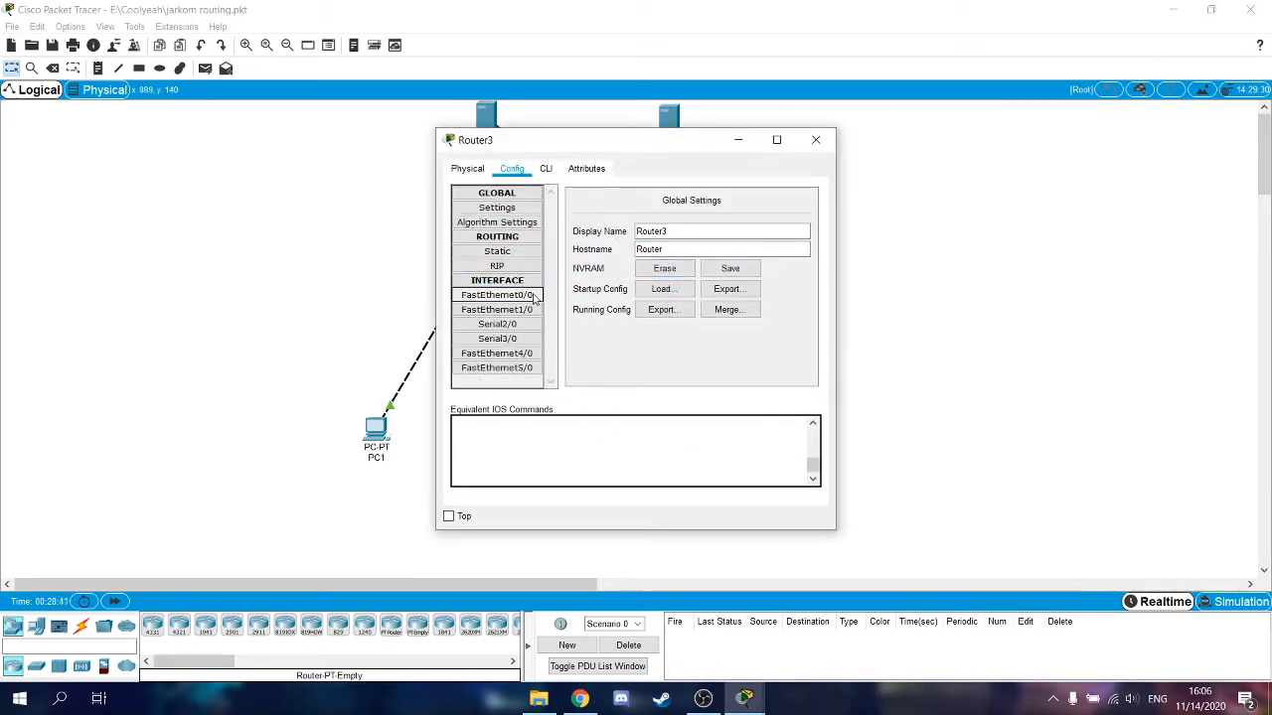
{"action": "left_click", "coordinate": [533, 298]}
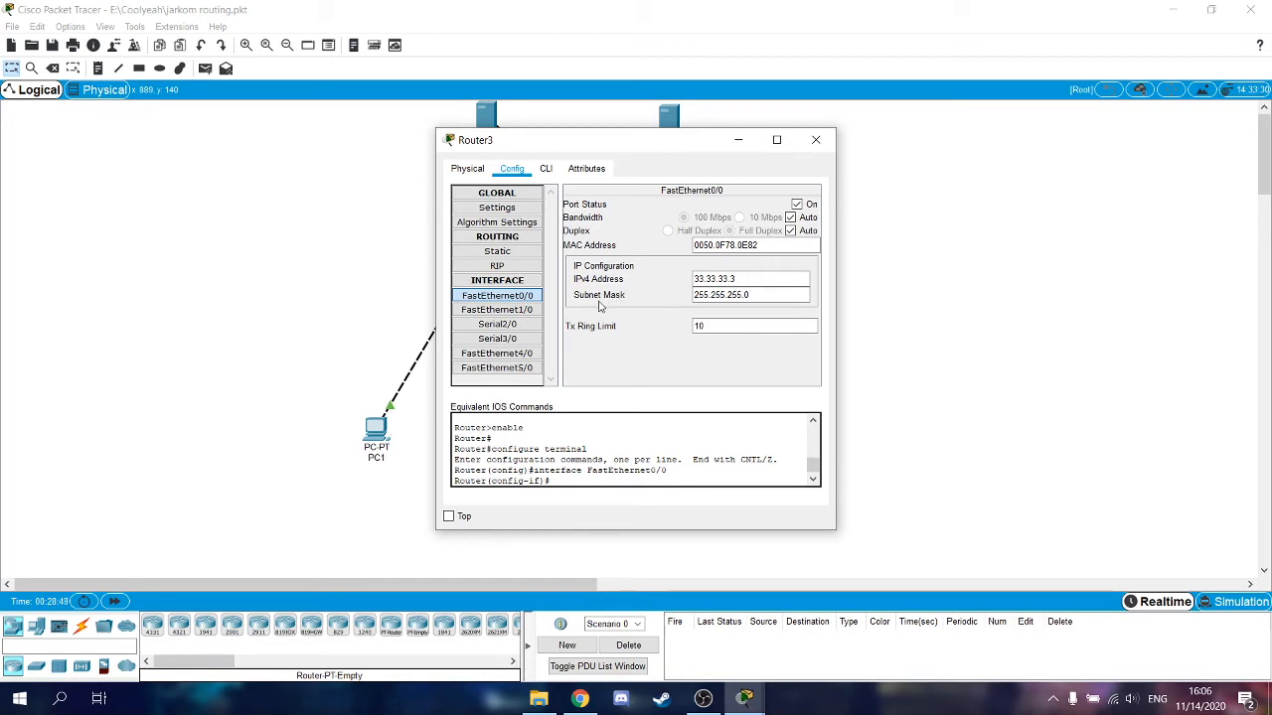
{"action": "left_click", "coordinate": [753, 298]}
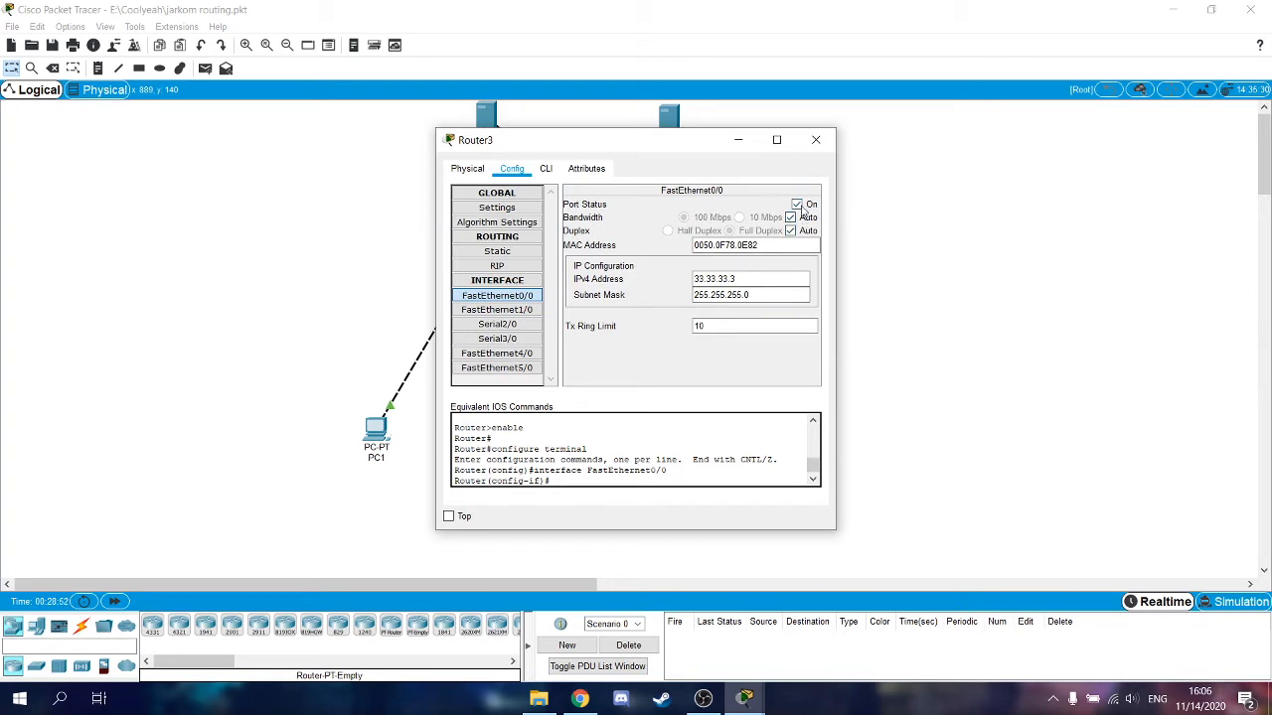
{"action": "left_click", "coordinate": [497, 309]}
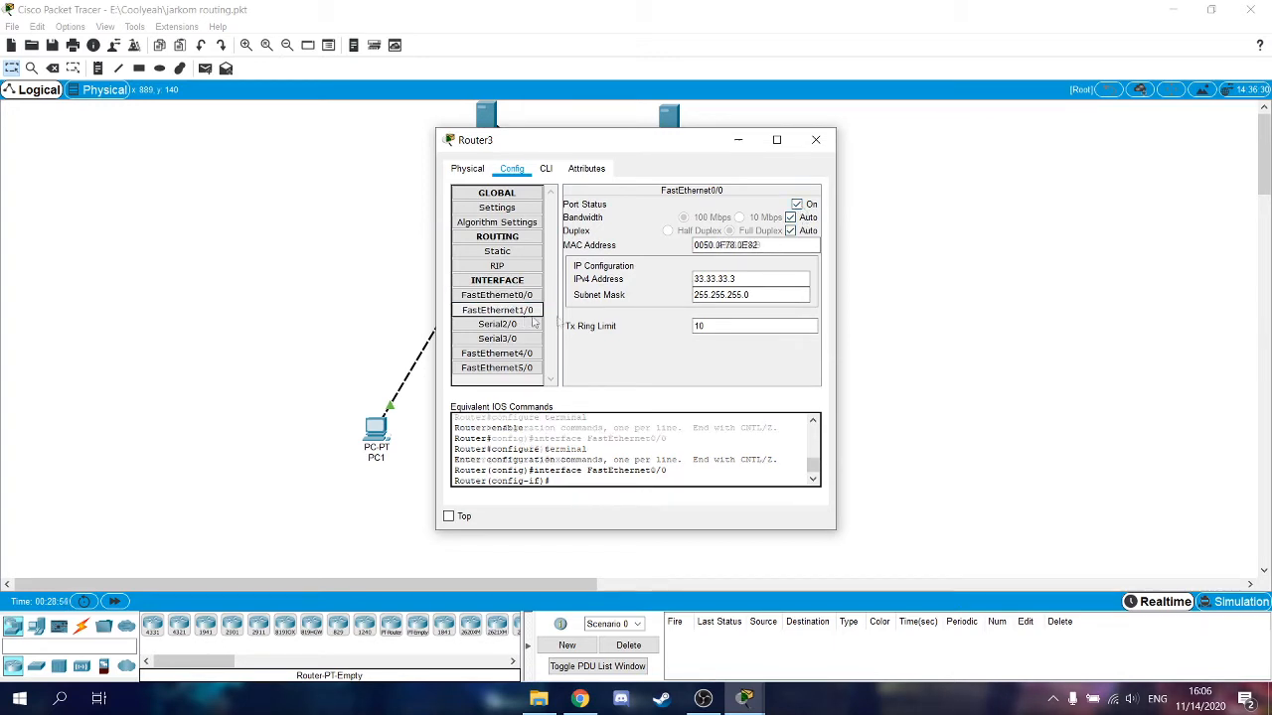
{"action": "left_click", "coordinate": [705, 279]}
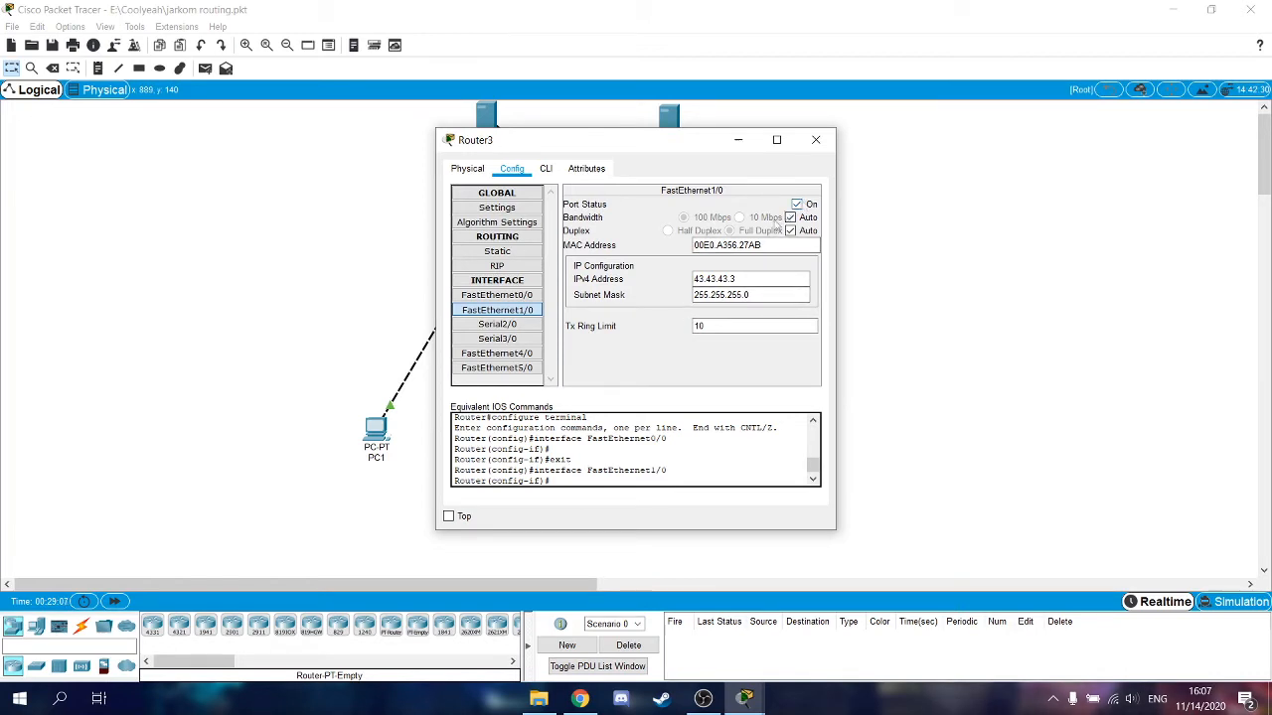
{"action": "left_click", "coordinate": [501, 324]}
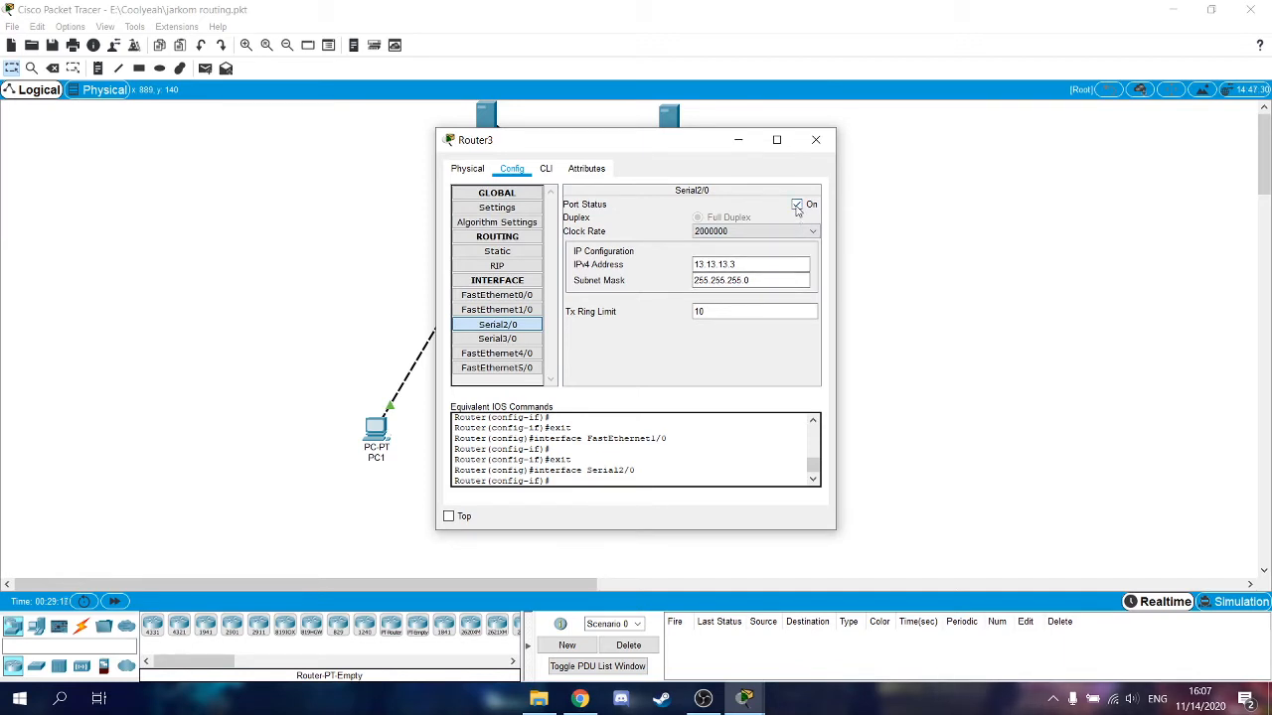
{"action": "left_click", "coordinate": [497, 339]}
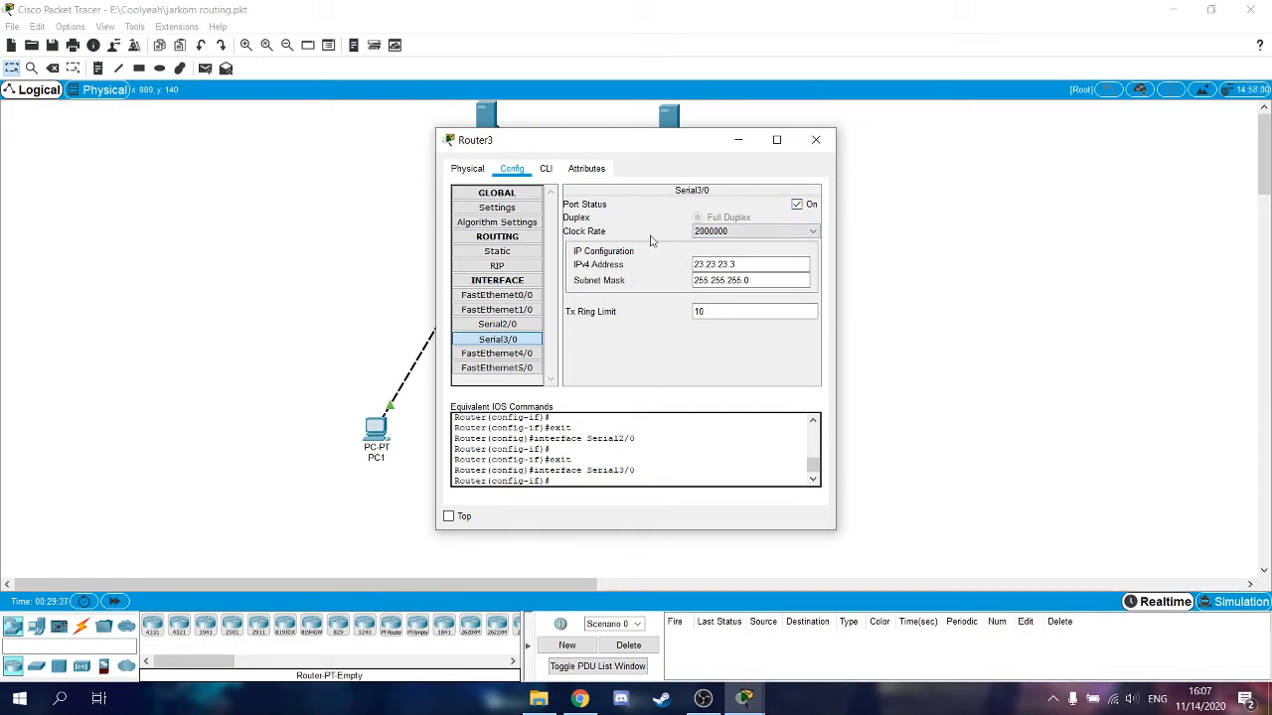
{"action": "left_click", "coordinate": [497, 252]}
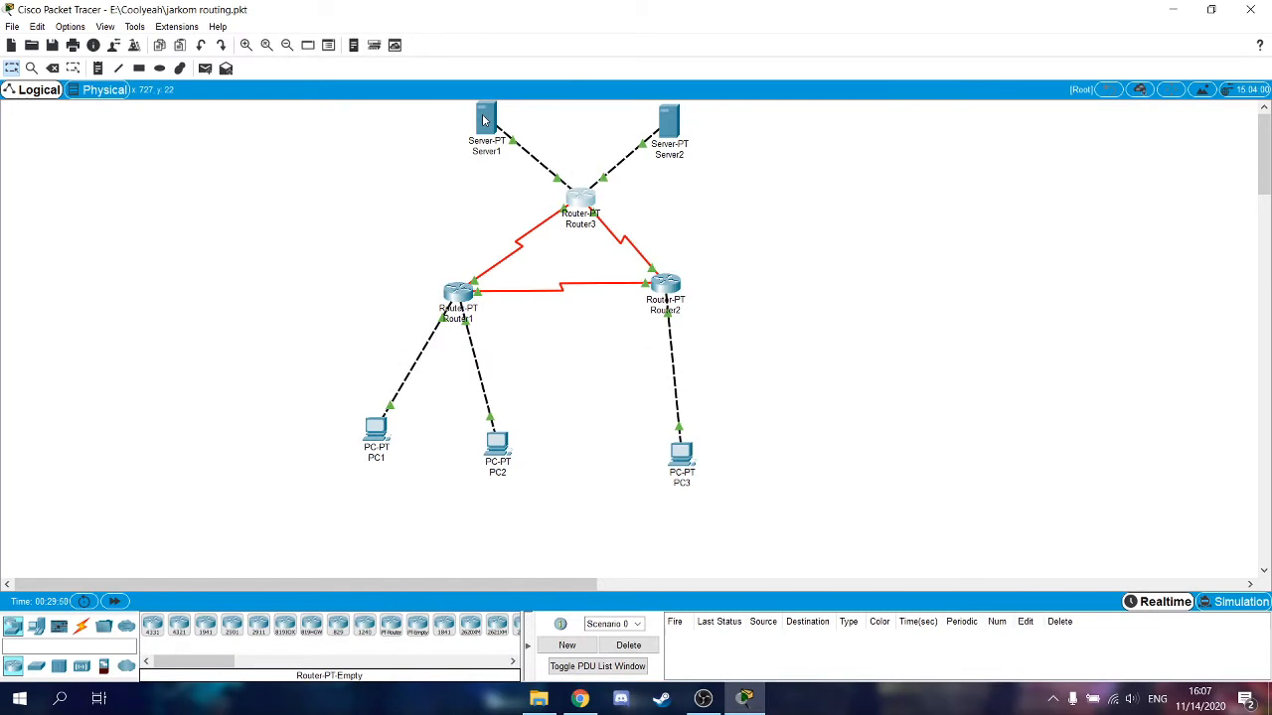
Check Server1's default gateway and the IP settings and port status of its FastEthernet0 interface.
{"action": "left_click", "coordinate": [483, 120]}
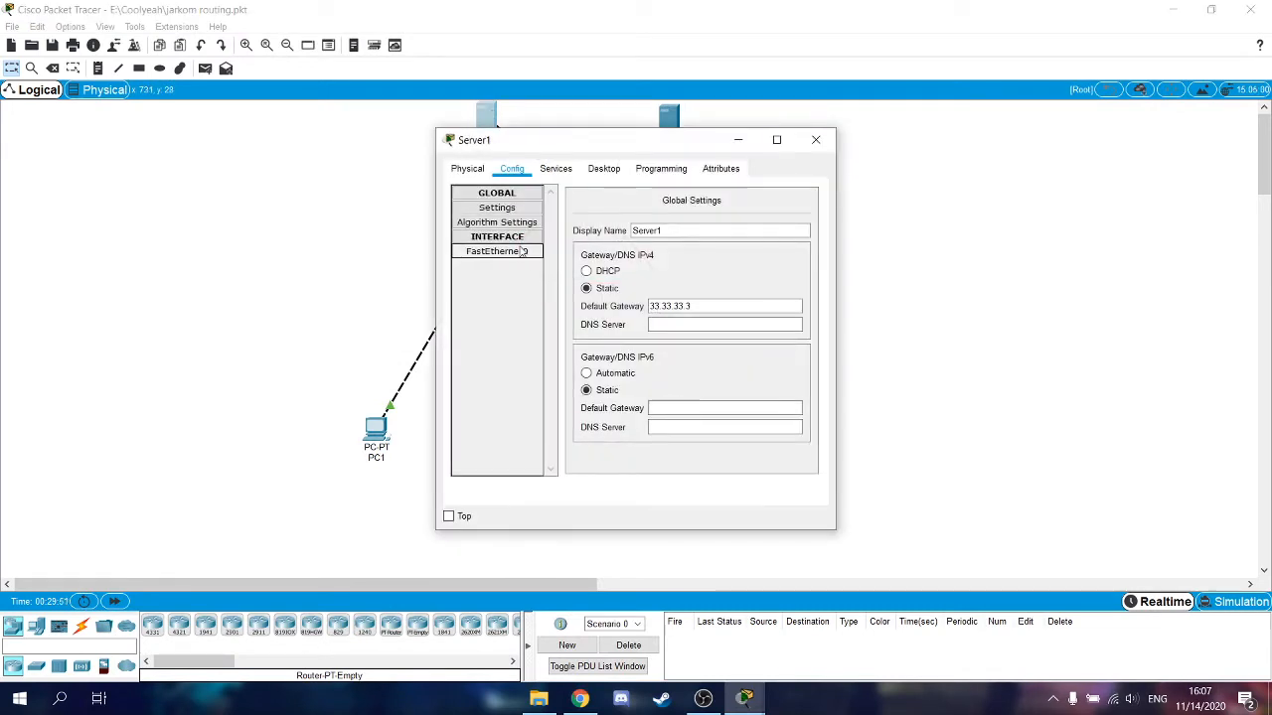
{"action": "left_click", "coordinate": [522, 253]}
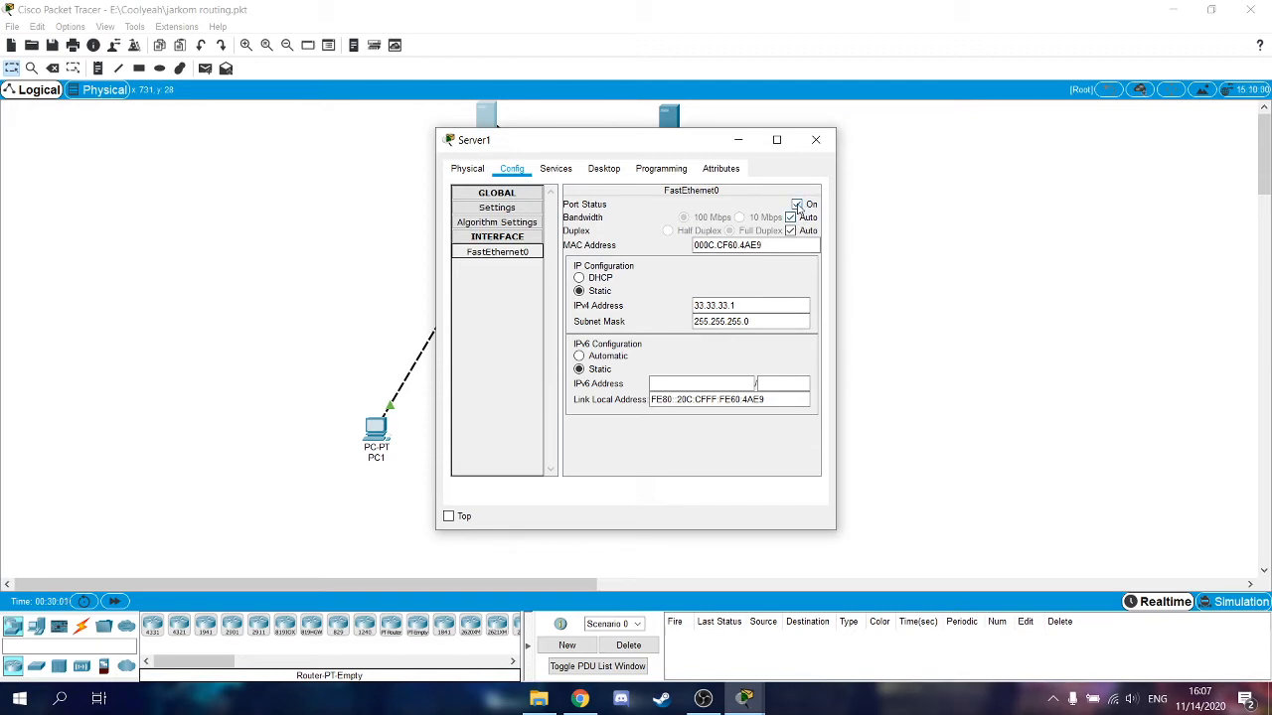
{"action": "left_click", "coordinate": [816, 139]}
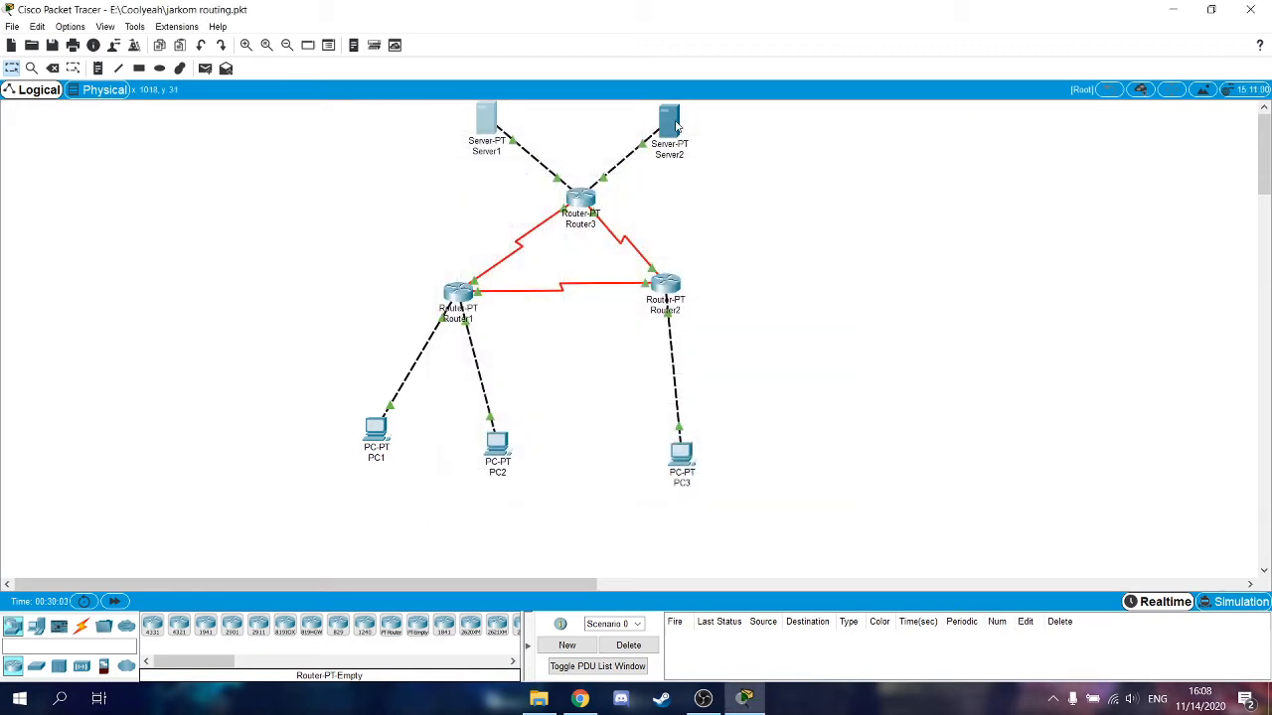
Check the IPv4 address, subnet mask and port status of Server2's FastEthernet0 interface.
{"action": "left_click", "coordinate": [673, 122]}
{"action": "left_click", "coordinate": [497, 252]}
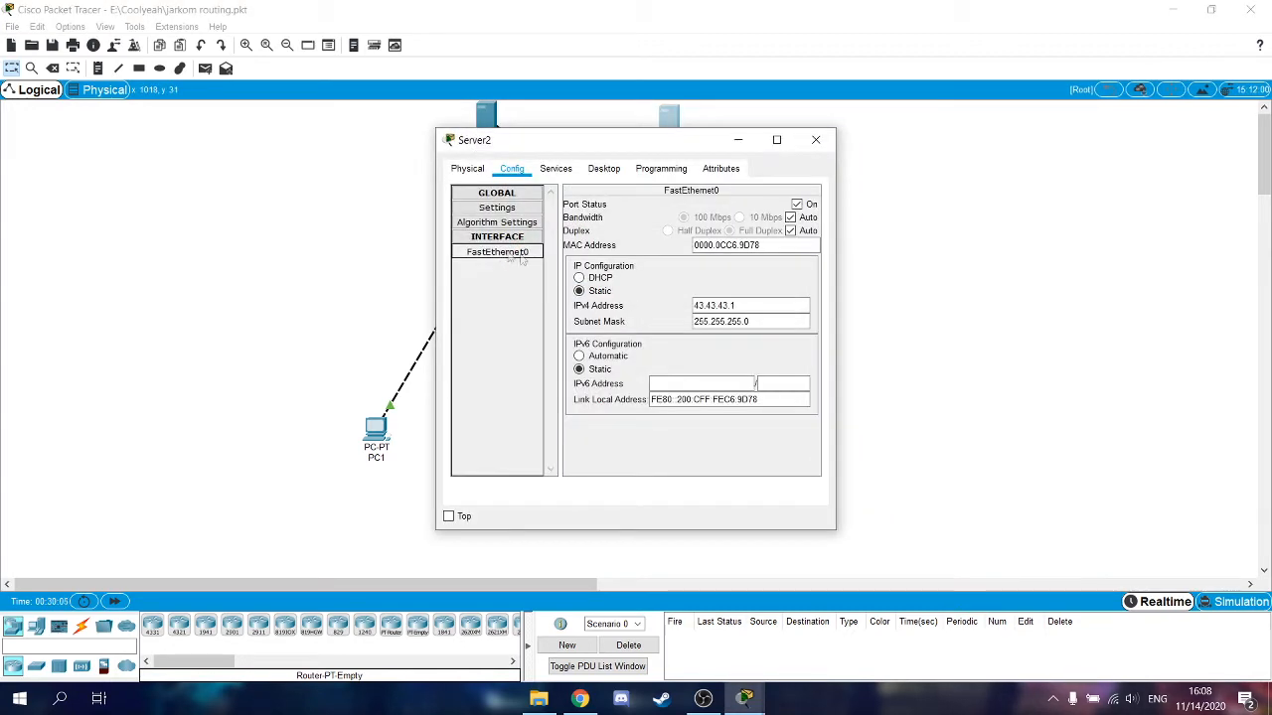
{"action": "left_click", "coordinate": [707, 306]}
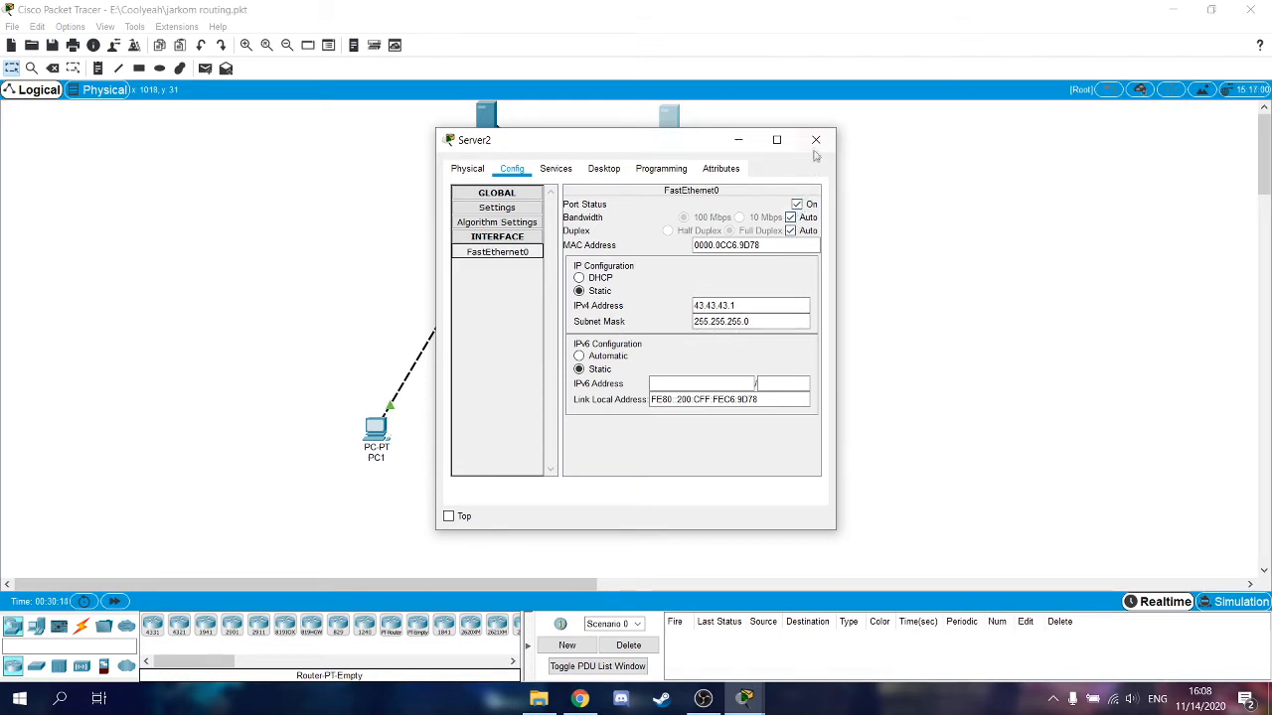
{"action": "left_click", "coordinate": [816, 139]}
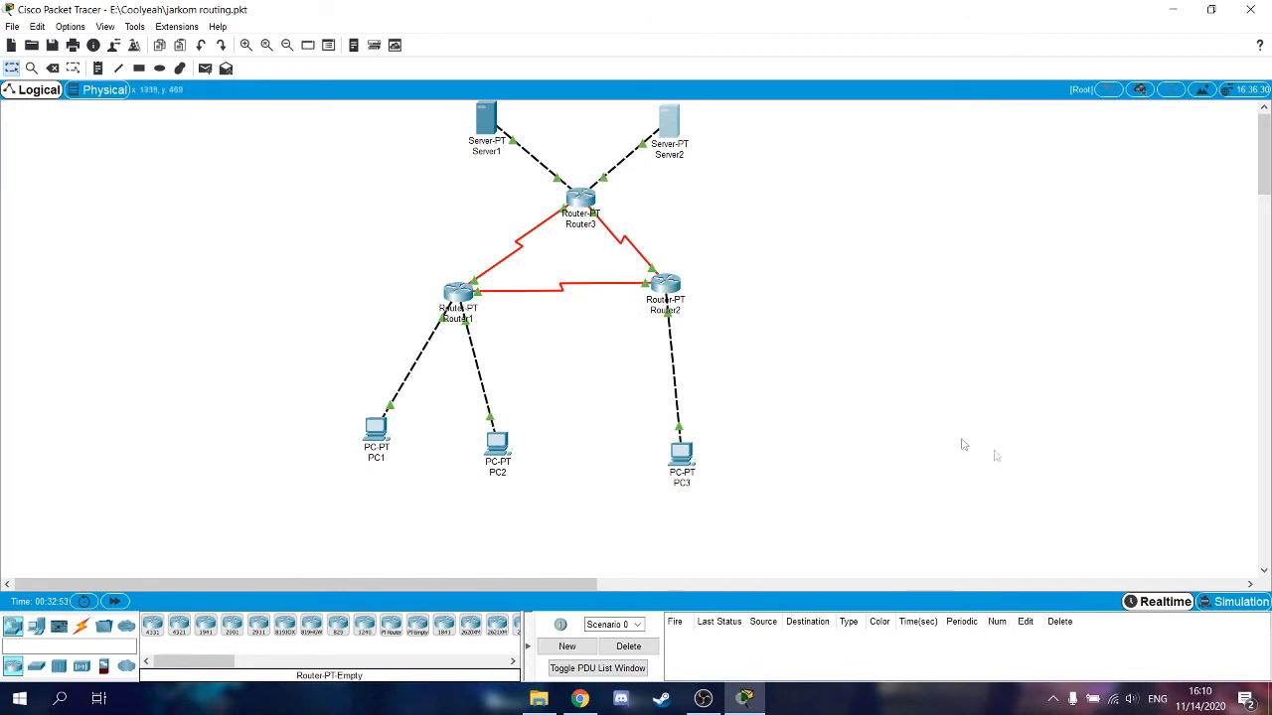
Switch to simulation mode and filter the visible events to ICMP only.
{"action": "left_click", "coordinate": [1232, 603]}
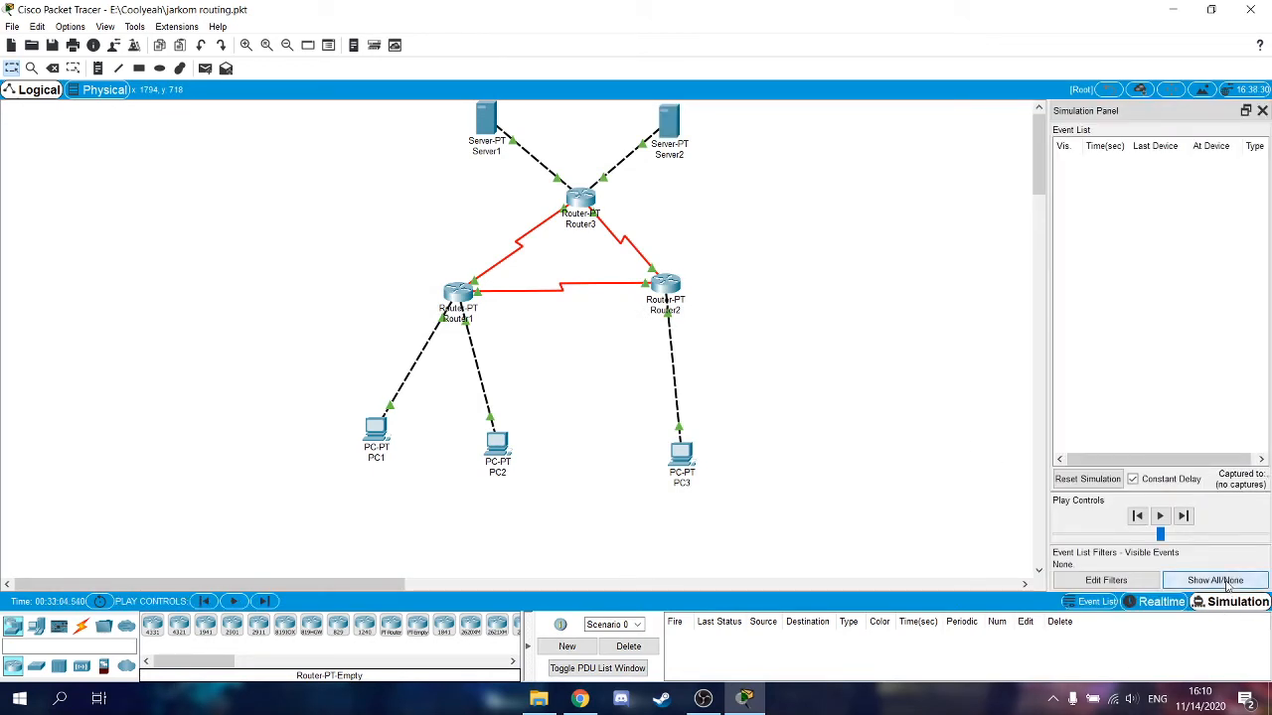
{"action": "left_click", "coordinate": [1127, 581]}
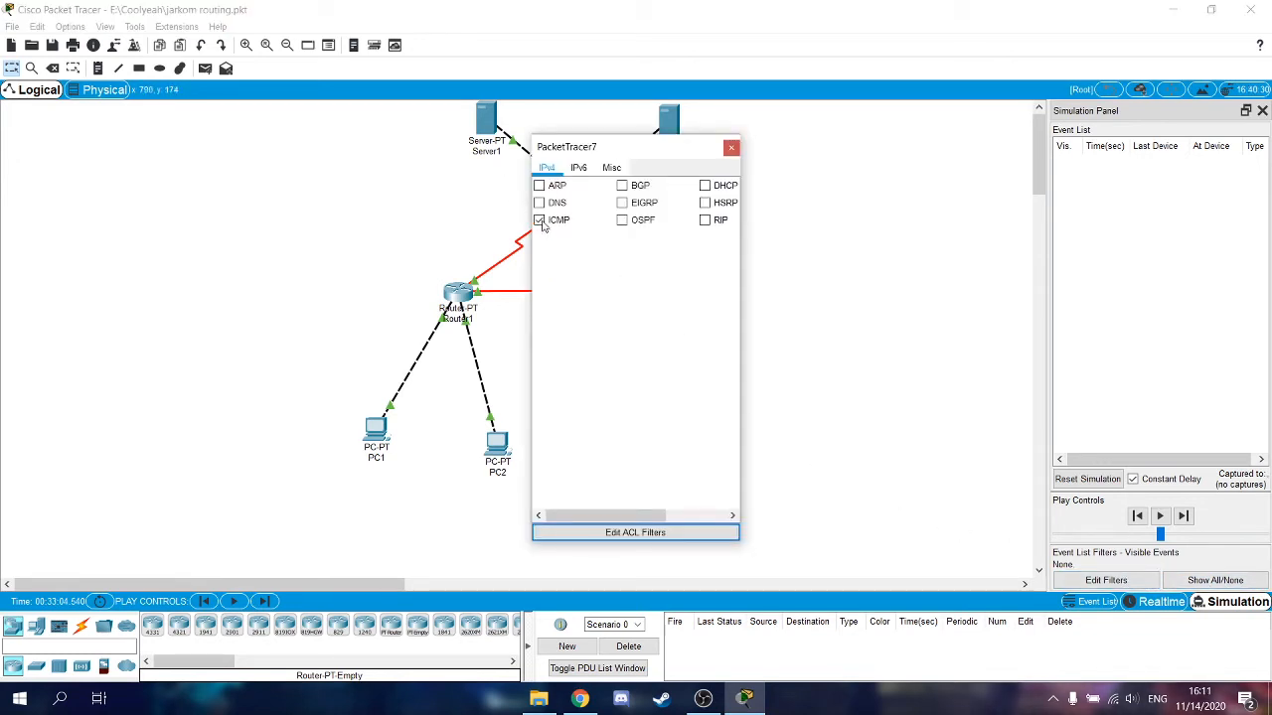
{"action": "left_click", "coordinate": [733, 148]}
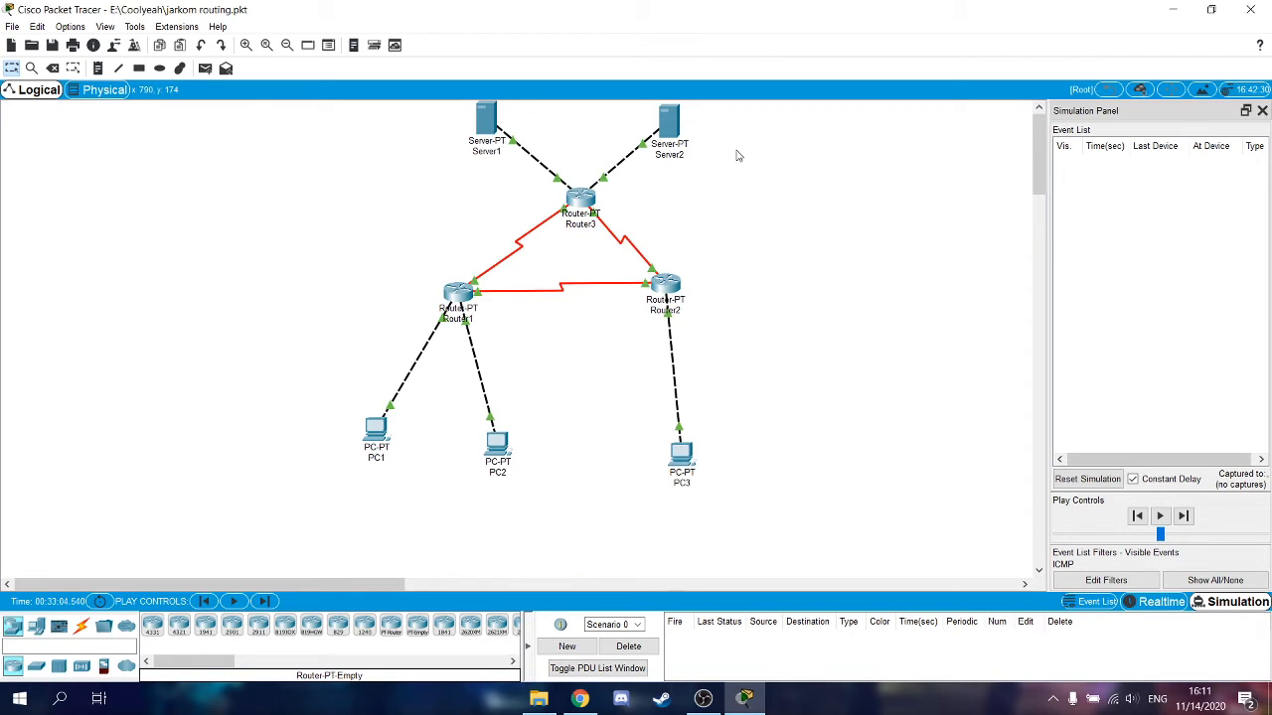
Simulate a simple PDU from PC1 to PC2 event by event until the reply returns to PC1, and delete that PDU.
{"action": "left_click", "coordinate": [204, 69]}
{"action": "left_click", "coordinate": [375, 429]}
{"action": "left_click", "coordinate": [499, 445]}
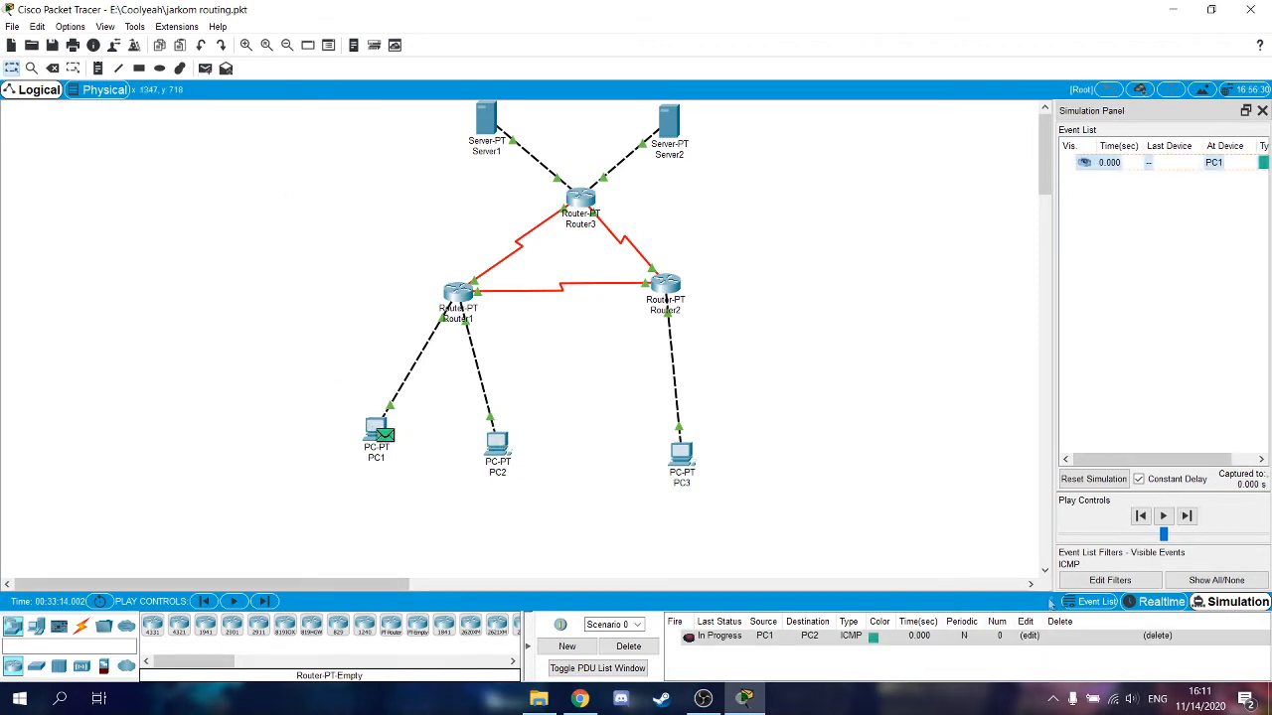
{"action": "left_click", "coordinate": [1195, 522]}
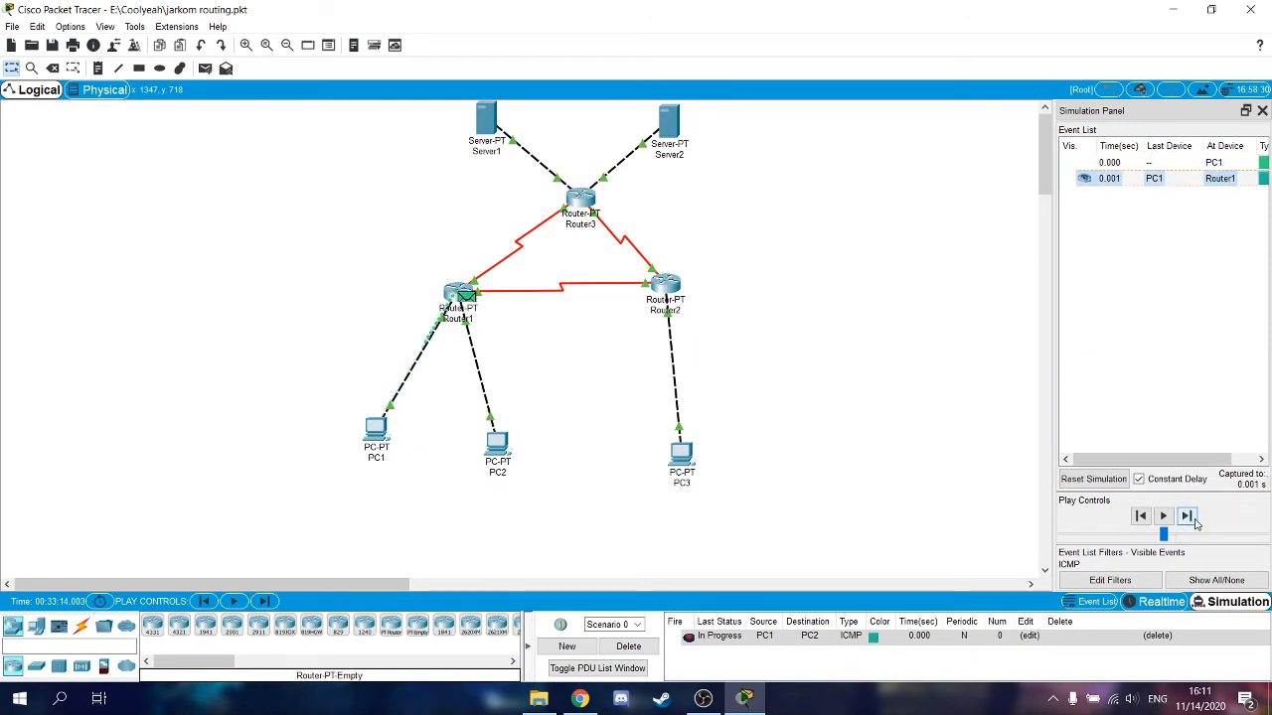
{"action": "left_click", "coordinate": [1187, 517]}
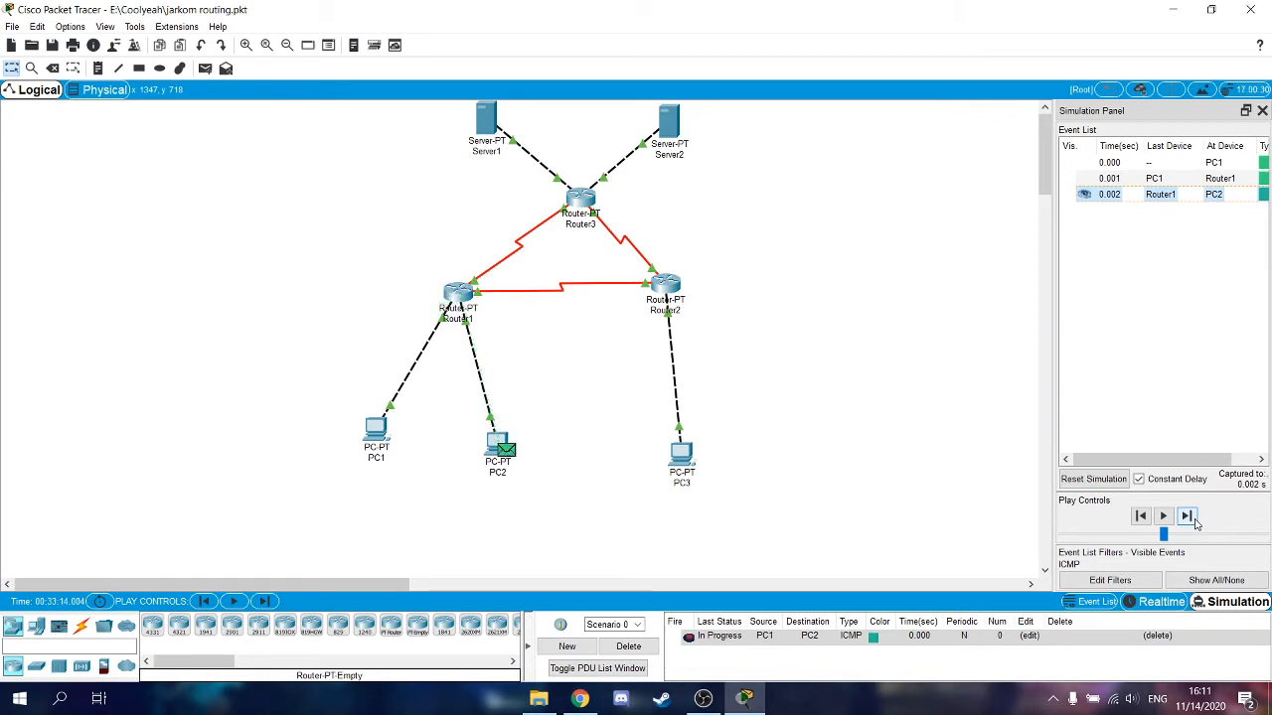
{"action": "left_click", "coordinate": [1195, 523]}
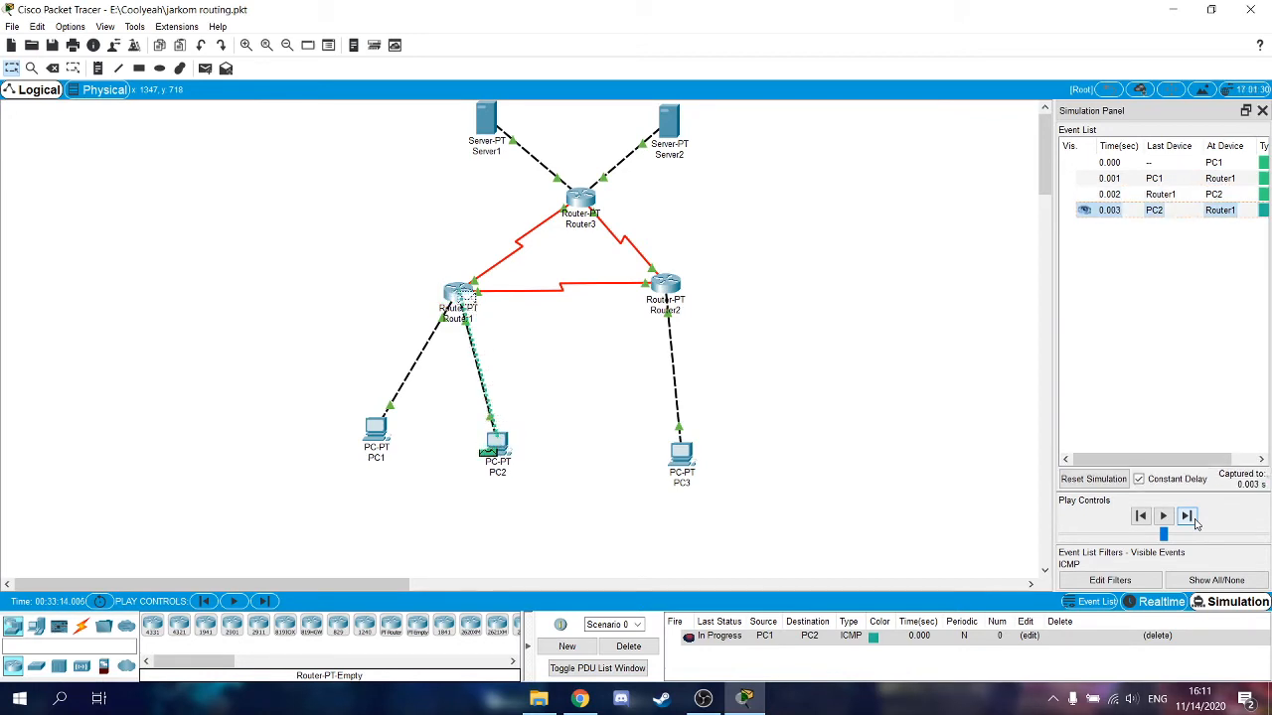
{"action": "left_click", "coordinate": [1195, 523]}
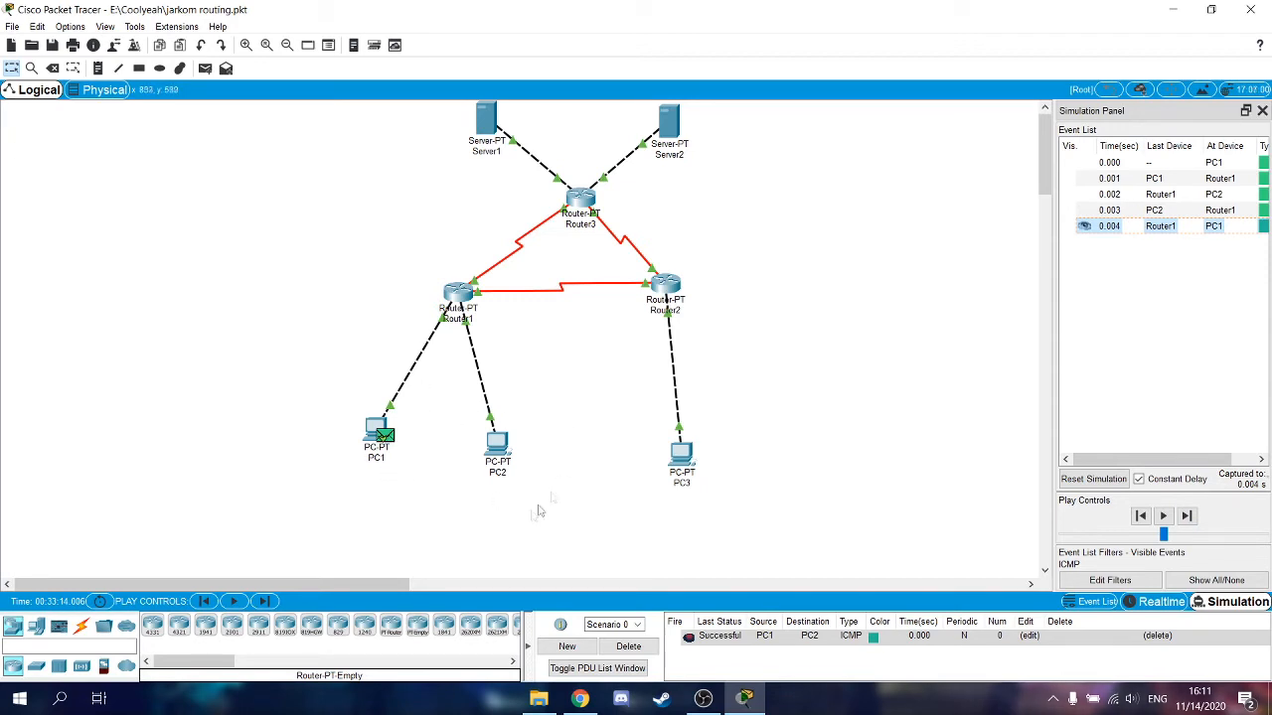
{"action": "mouse_move", "coordinate": [512, 451]}
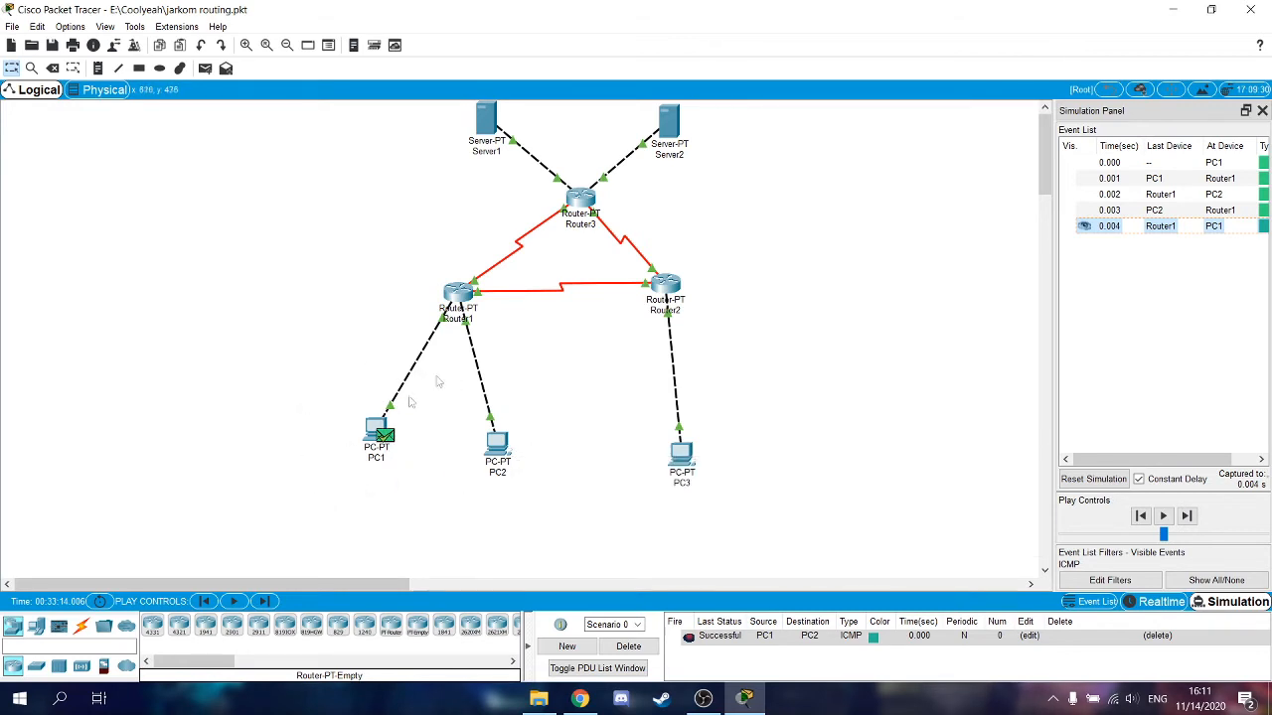
{"action": "left_click", "coordinate": [1162, 638]}
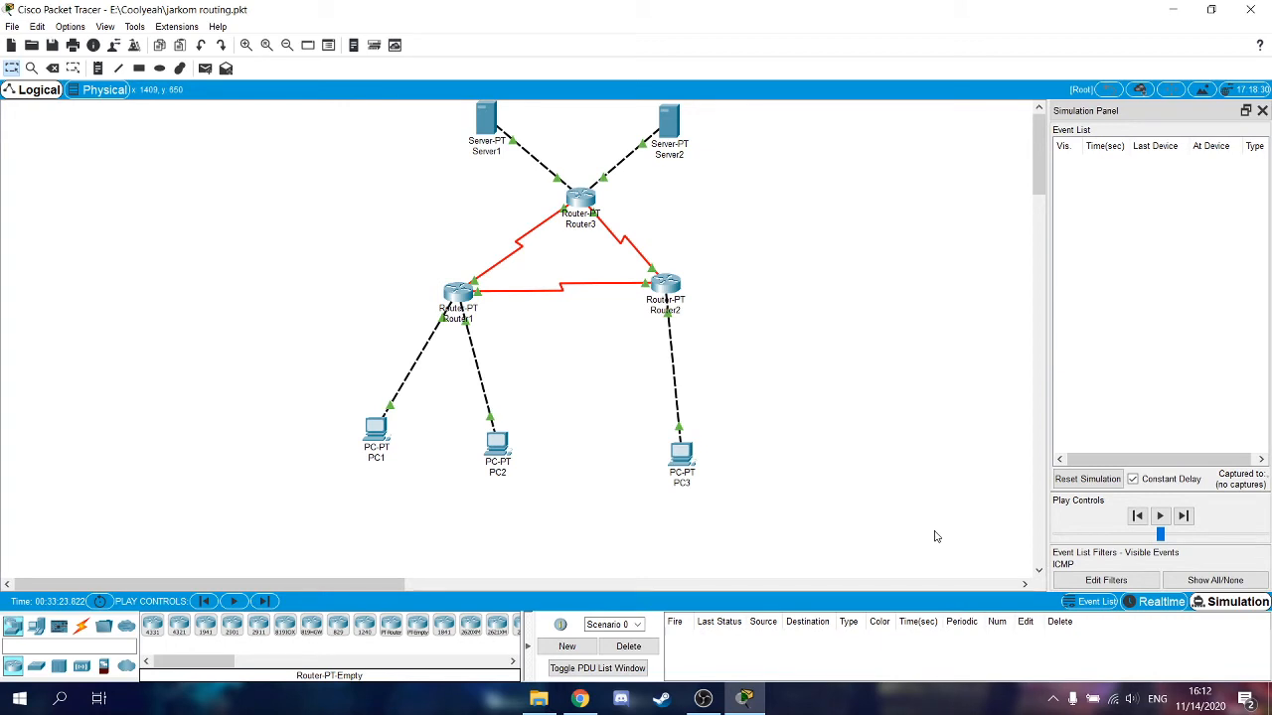
Simulate a simple PDU from PC1 to PC3, capturing it forward event by event, and delete that PDU.
{"action": "left_click", "coordinate": [204, 67]}
{"action": "left_click", "coordinate": [377, 429]}
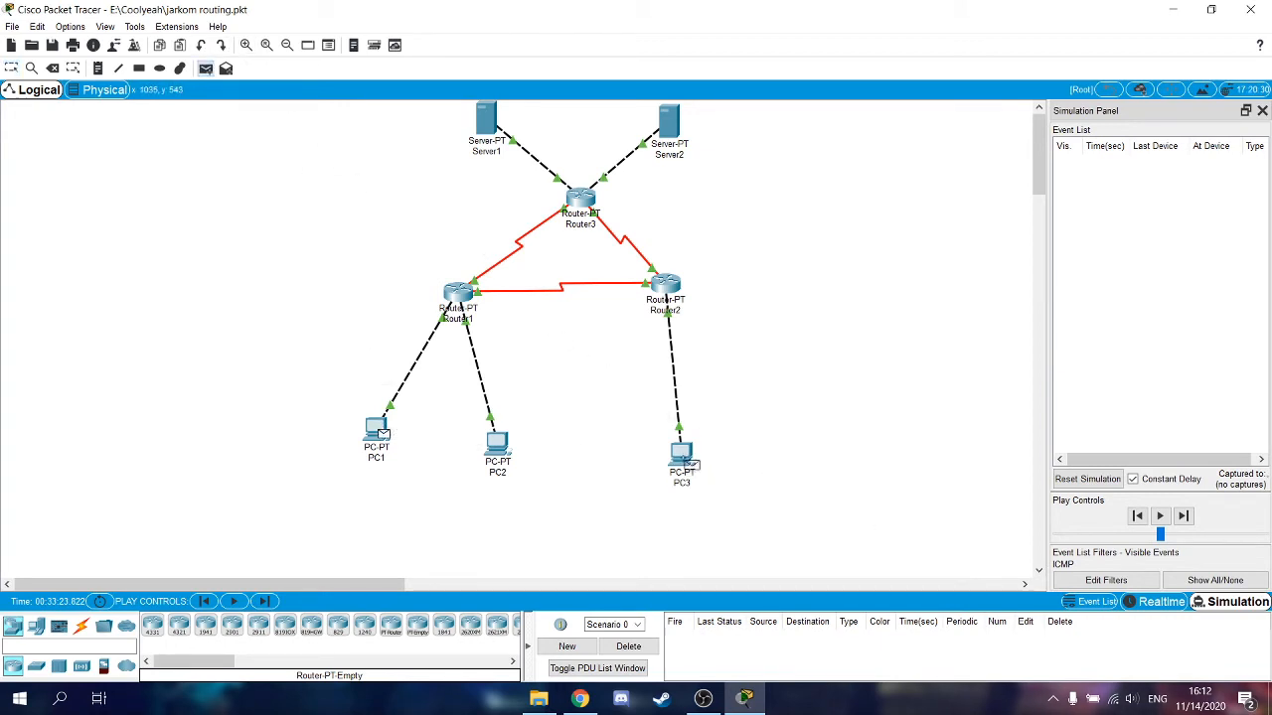
{"action": "left_click", "coordinate": [686, 459]}
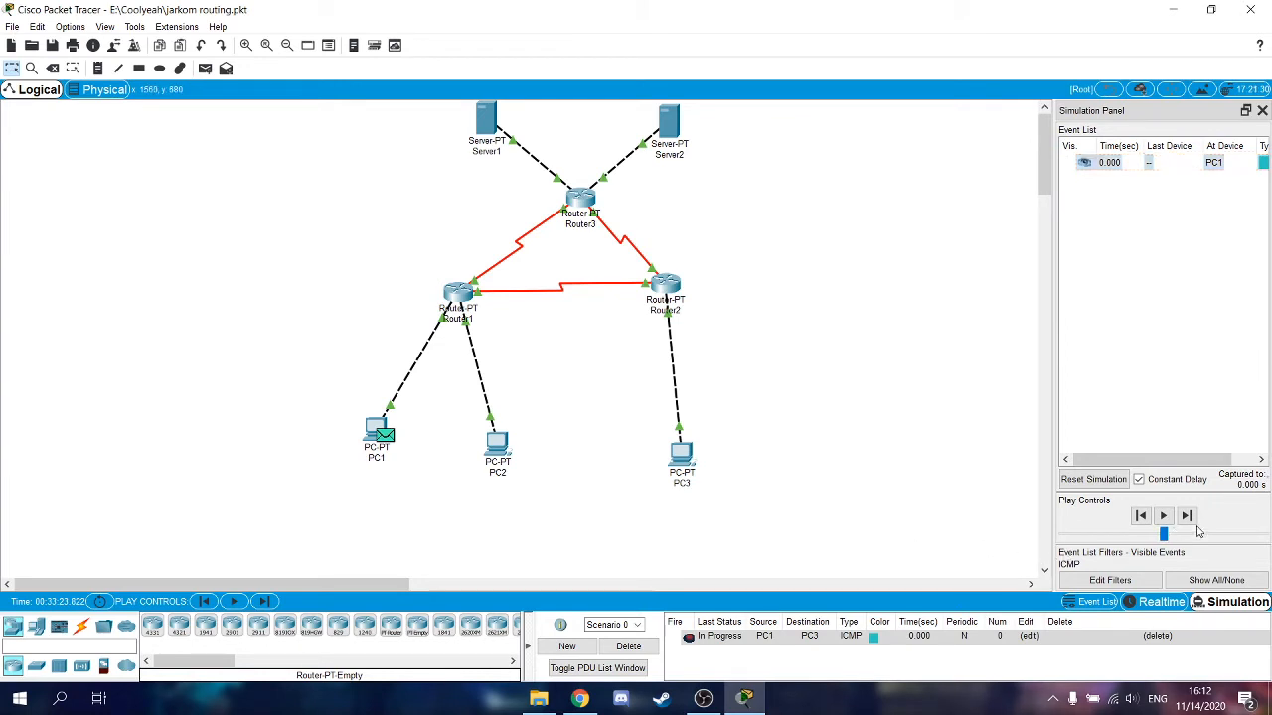
{"action": "left_click", "coordinate": [1190, 518]}
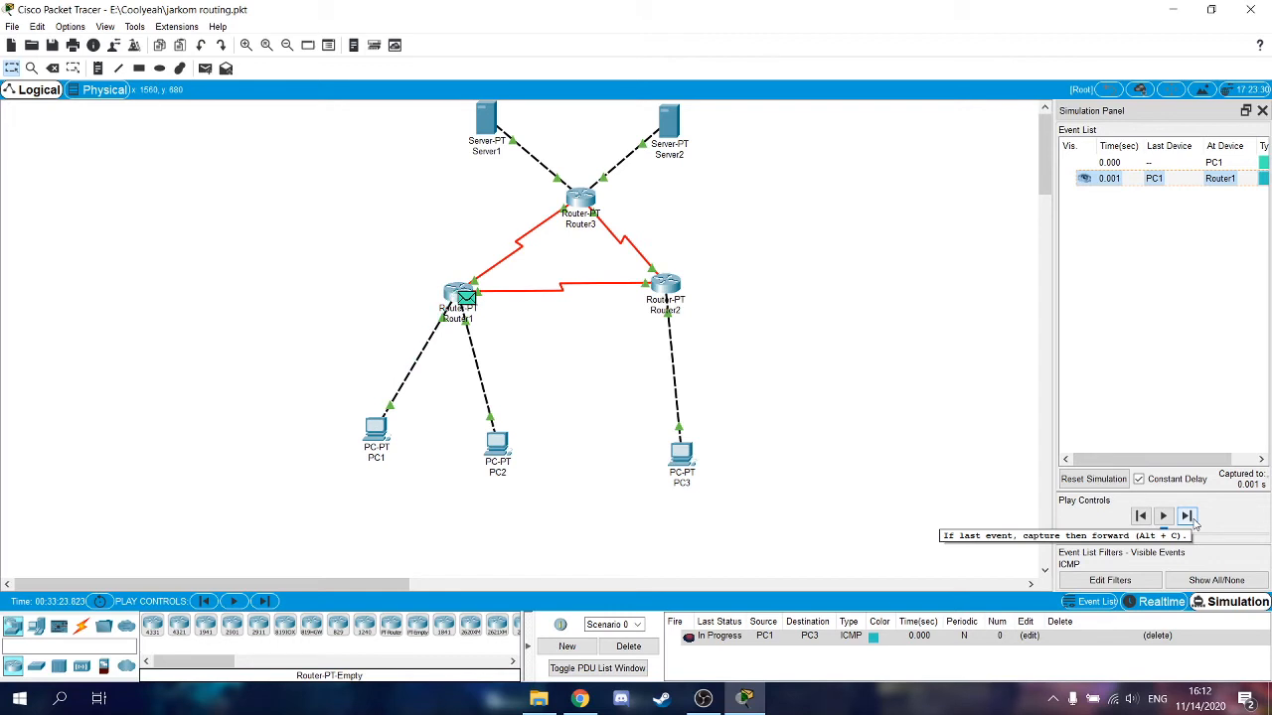
{"action": "left_click", "coordinate": [1189, 518]}
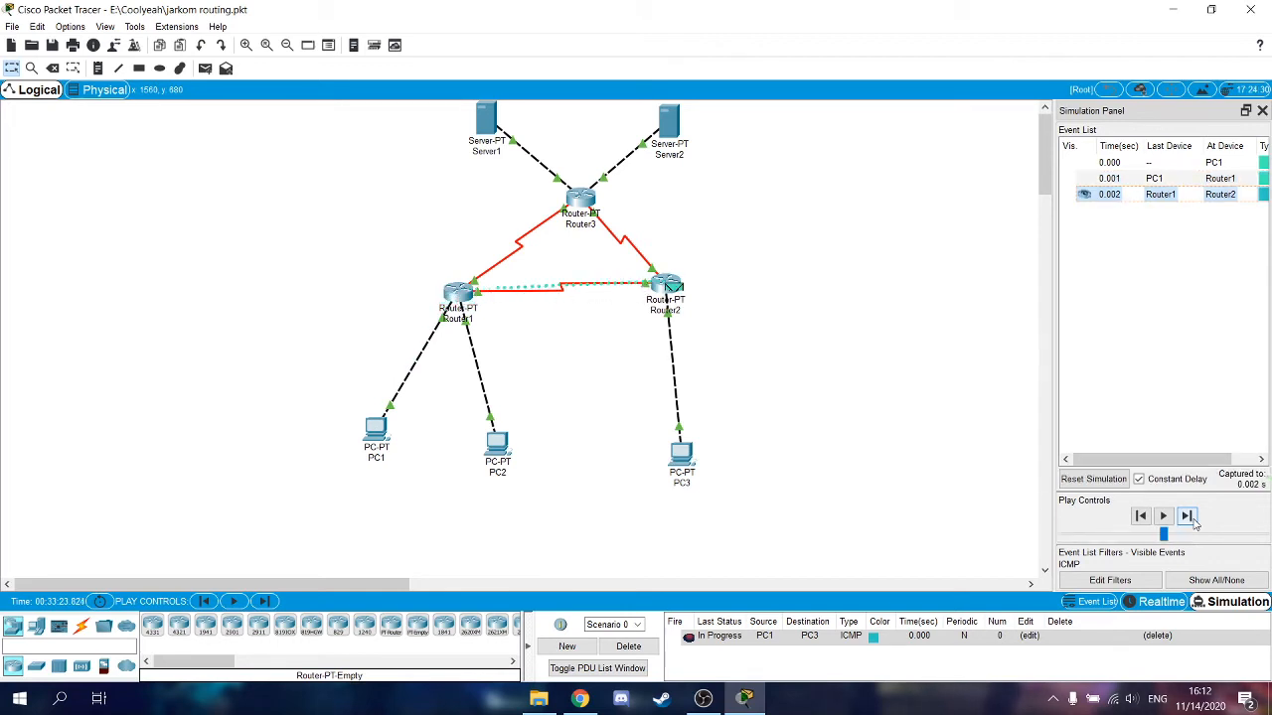
{"action": "left_click", "coordinate": [1190, 517]}
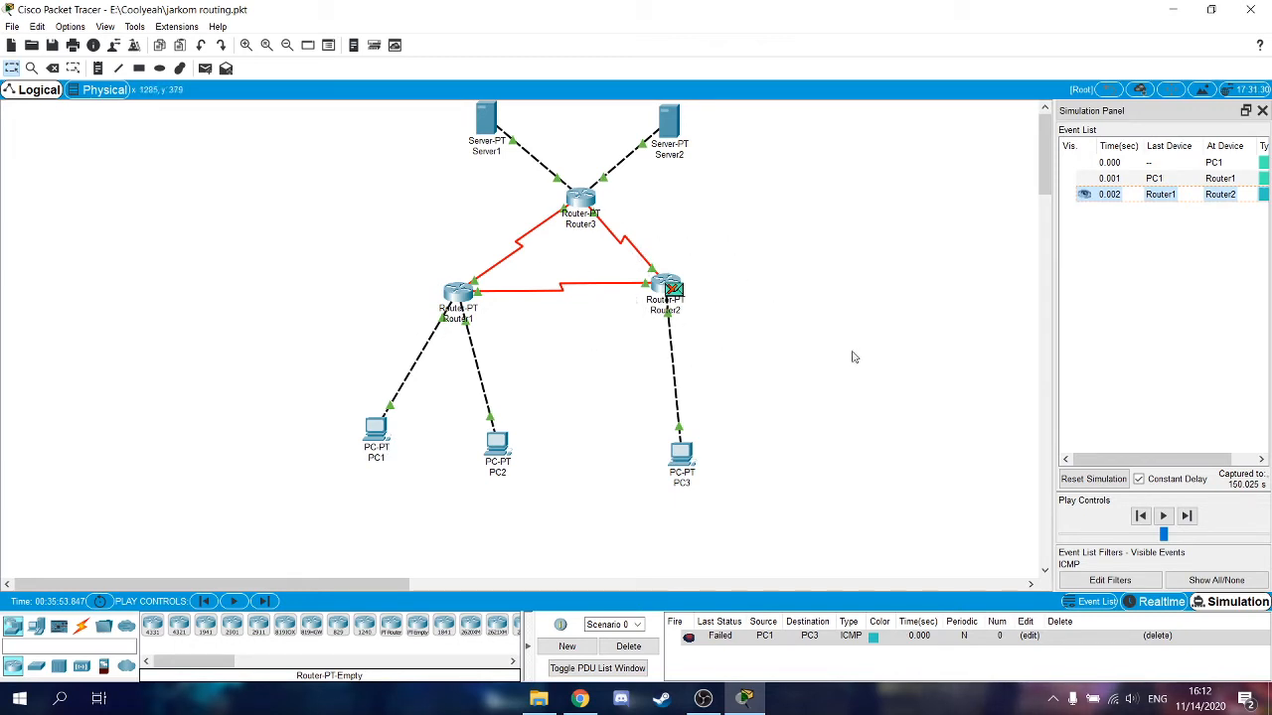
{"action": "left_click", "coordinate": [1155, 636]}
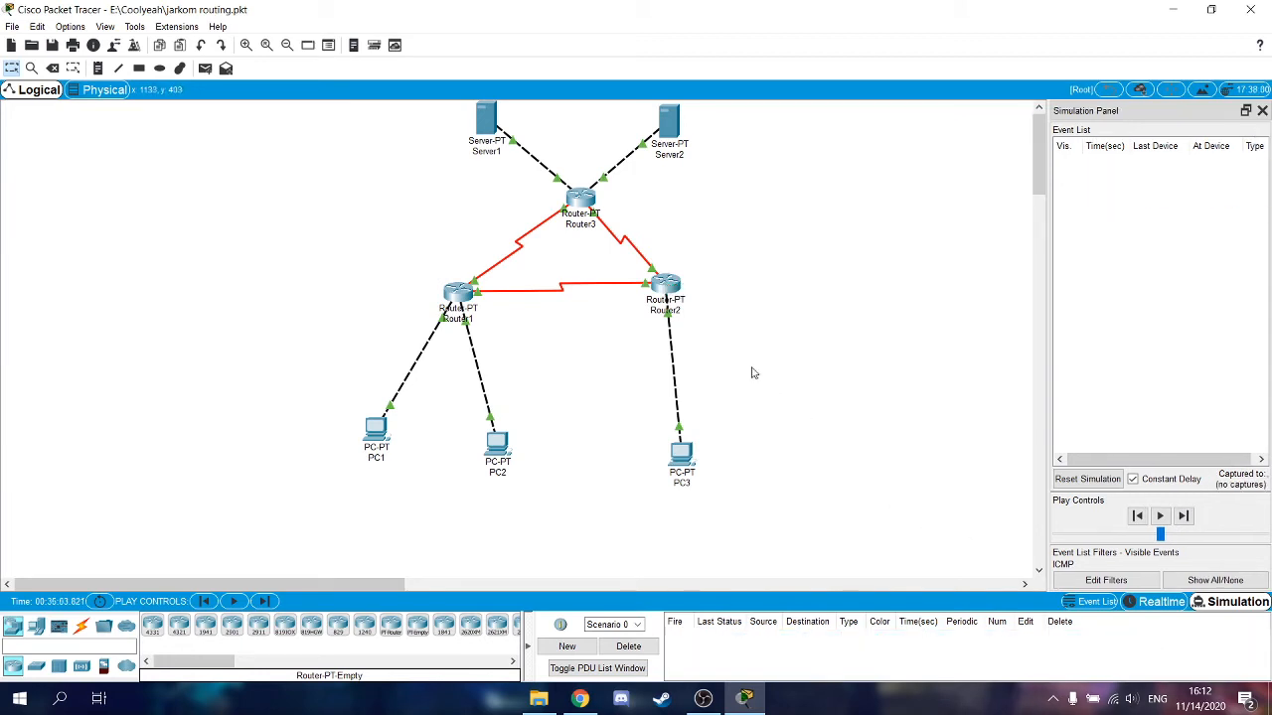
Simulate a simple PDU from PC3 to PC2 event by event until the reply returns to PC3, and delete that PDU.
{"action": "left_click", "coordinate": [205, 67]}
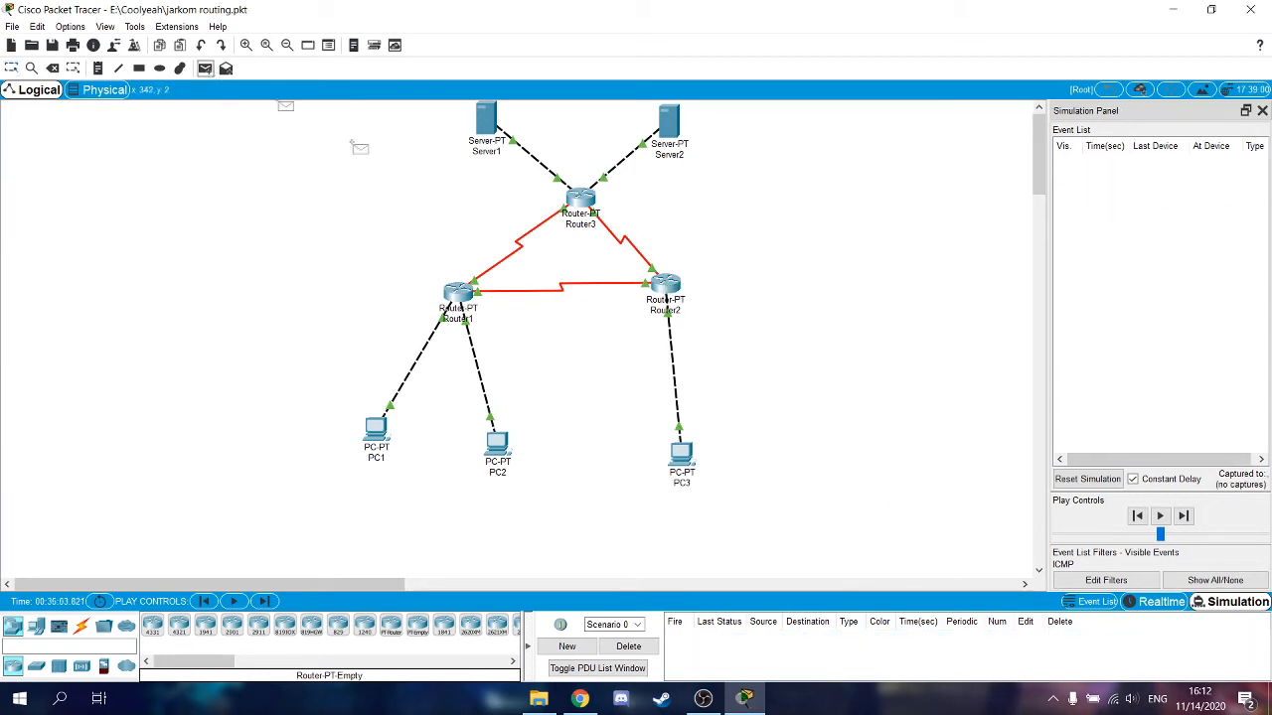
{"action": "left_click", "coordinate": [689, 455]}
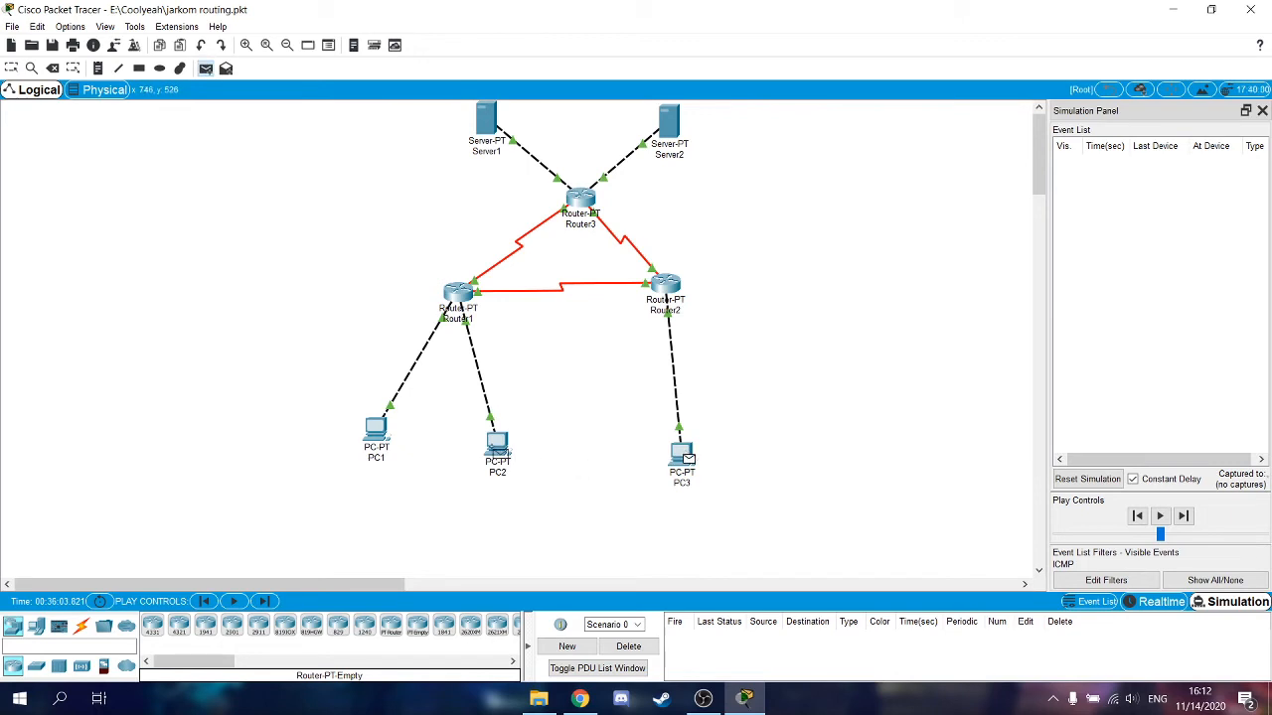
{"action": "left_click", "coordinate": [497, 444]}
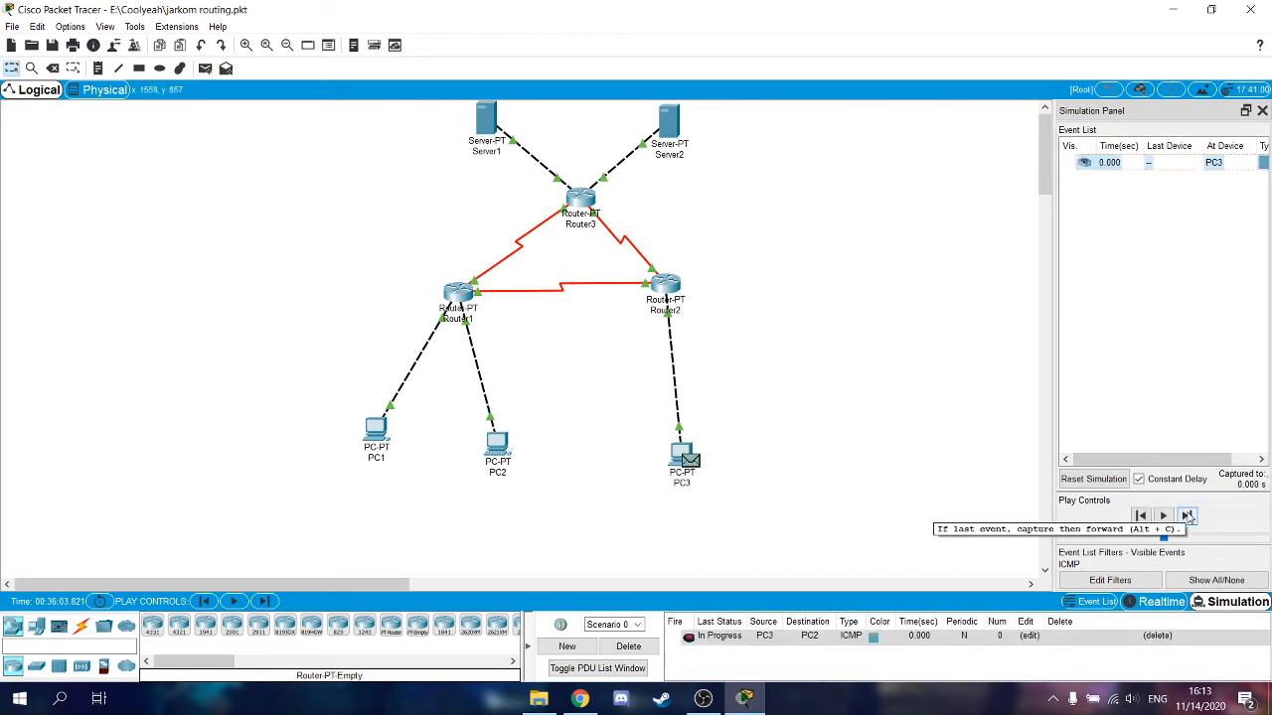
{"action": "left_click", "coordinate": [1187, 516]}
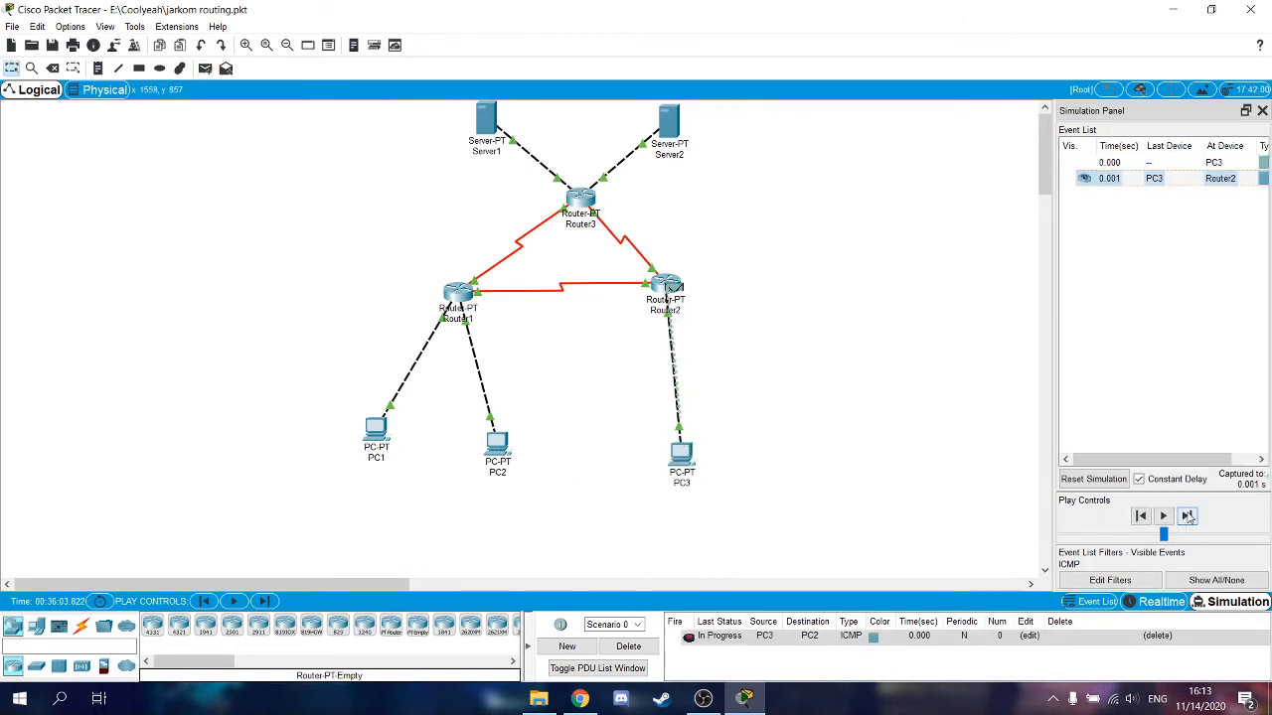
{"action": "left_click", "coordinate": [1187, 516]}
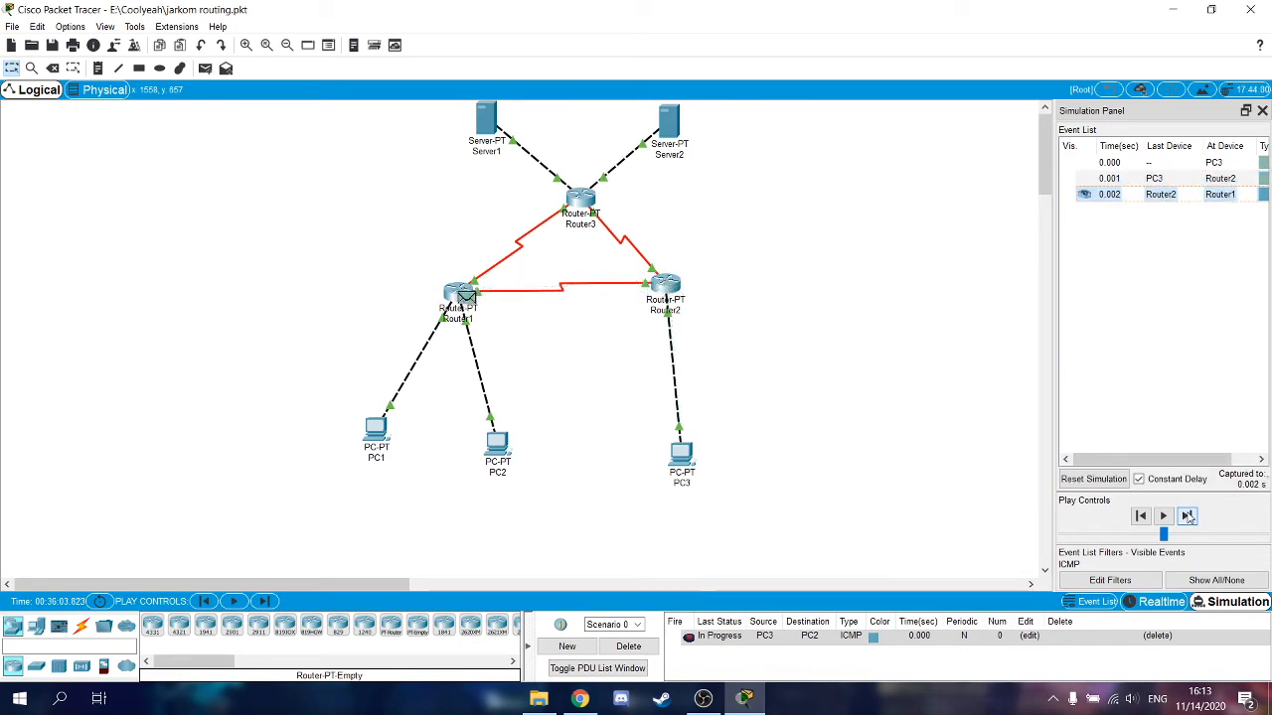
{"action": "left_click", "coordinate": [1188, 515]}
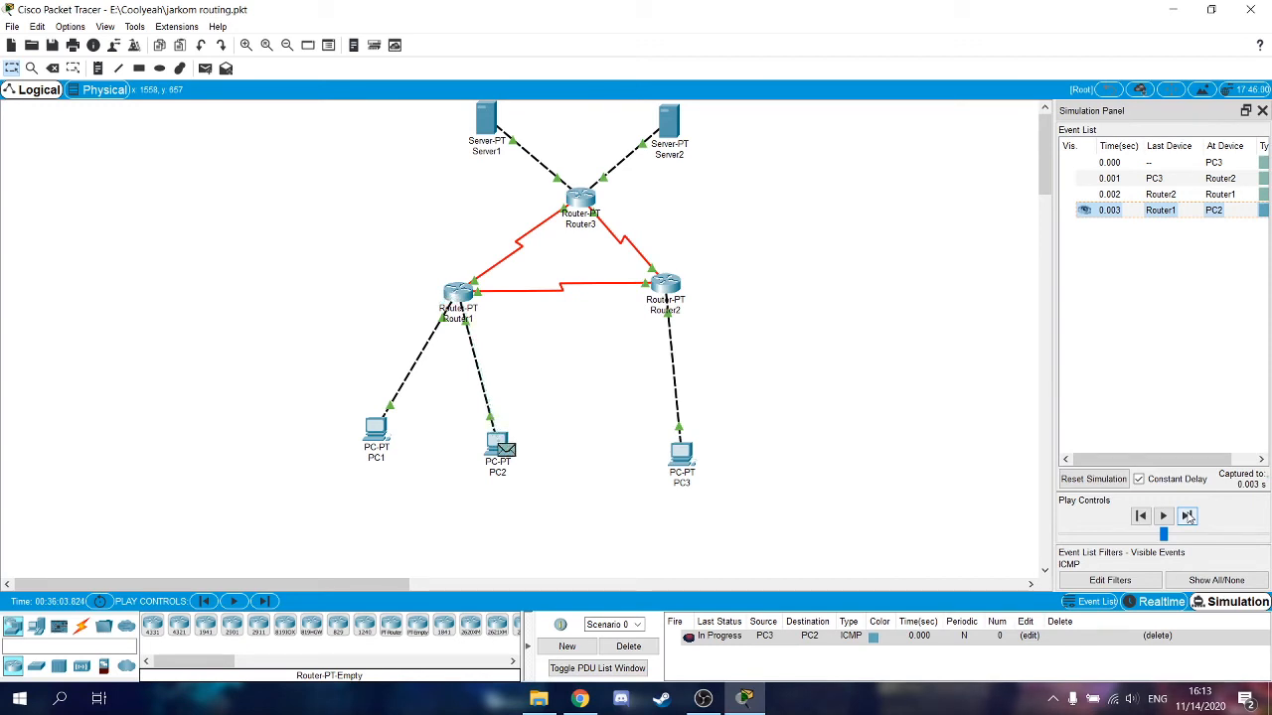
{"action": "left_click", "coordinate": [1188, 516]}
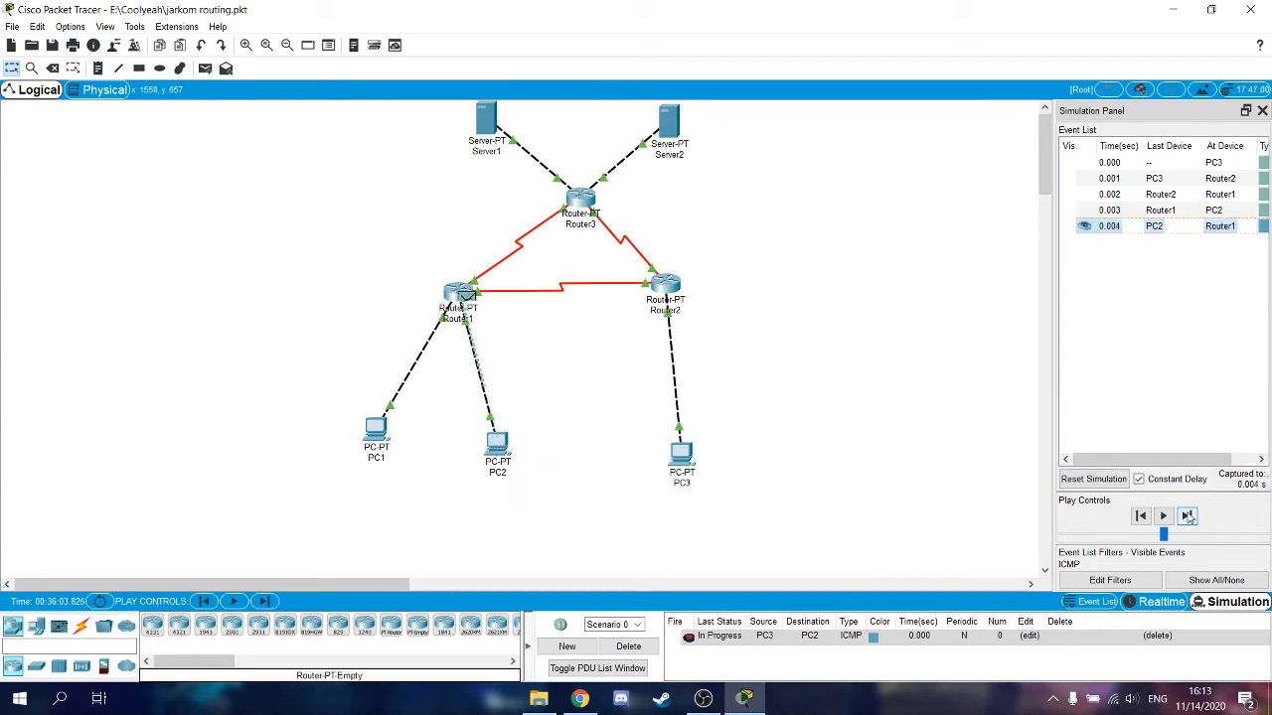
{"action": "left_click", "coordinate": [1188, 517]}
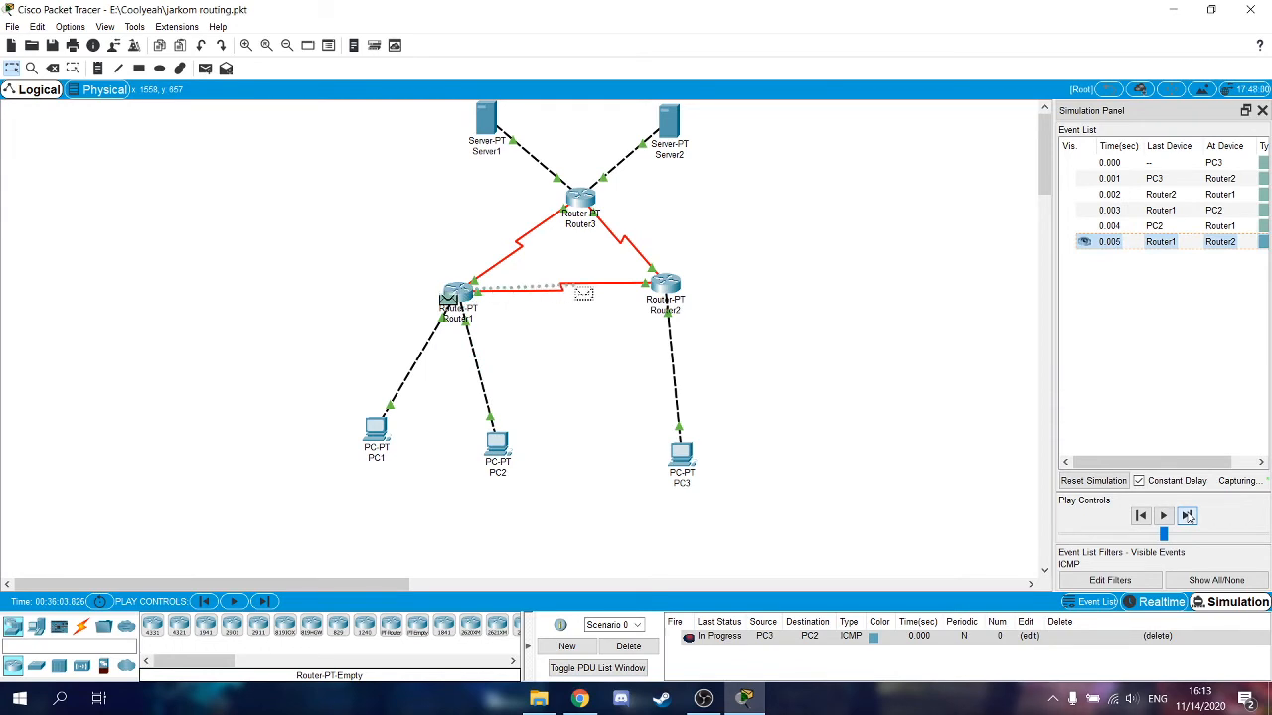
{"action": "left_click", "coordinate": [1188, 516]}
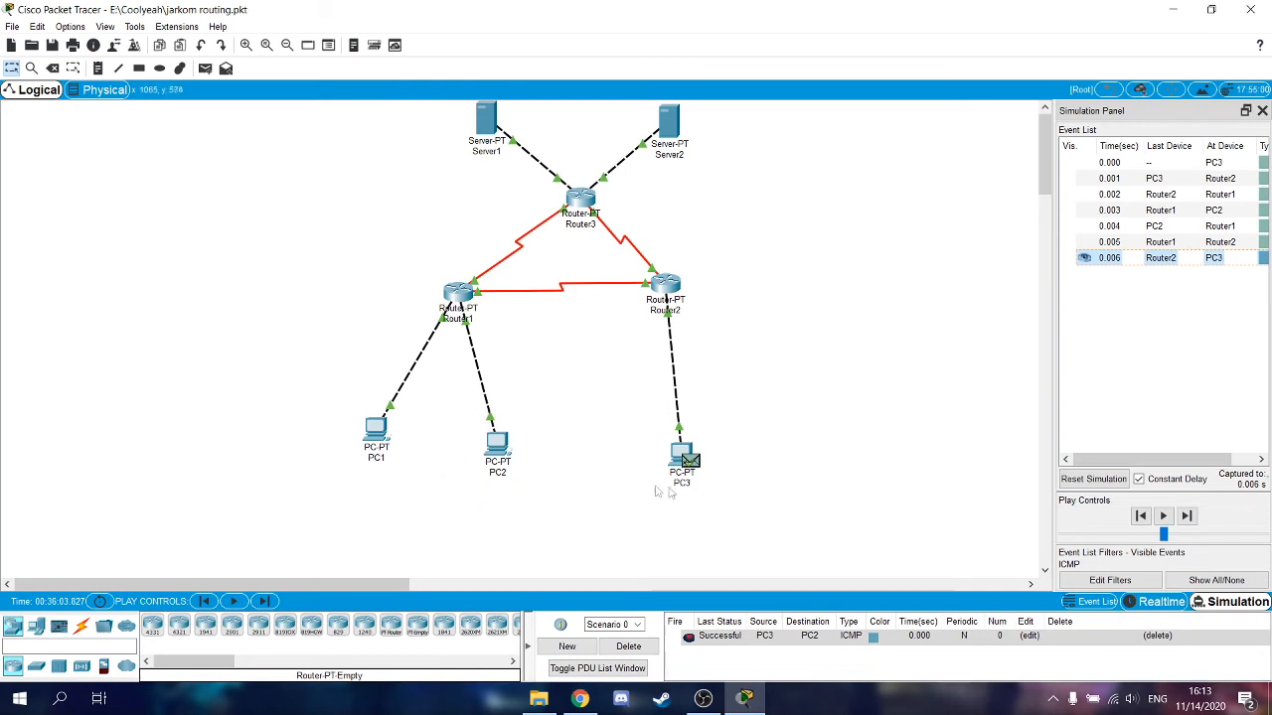
{"action": "left_click", "coordinate": [1153, 635]}
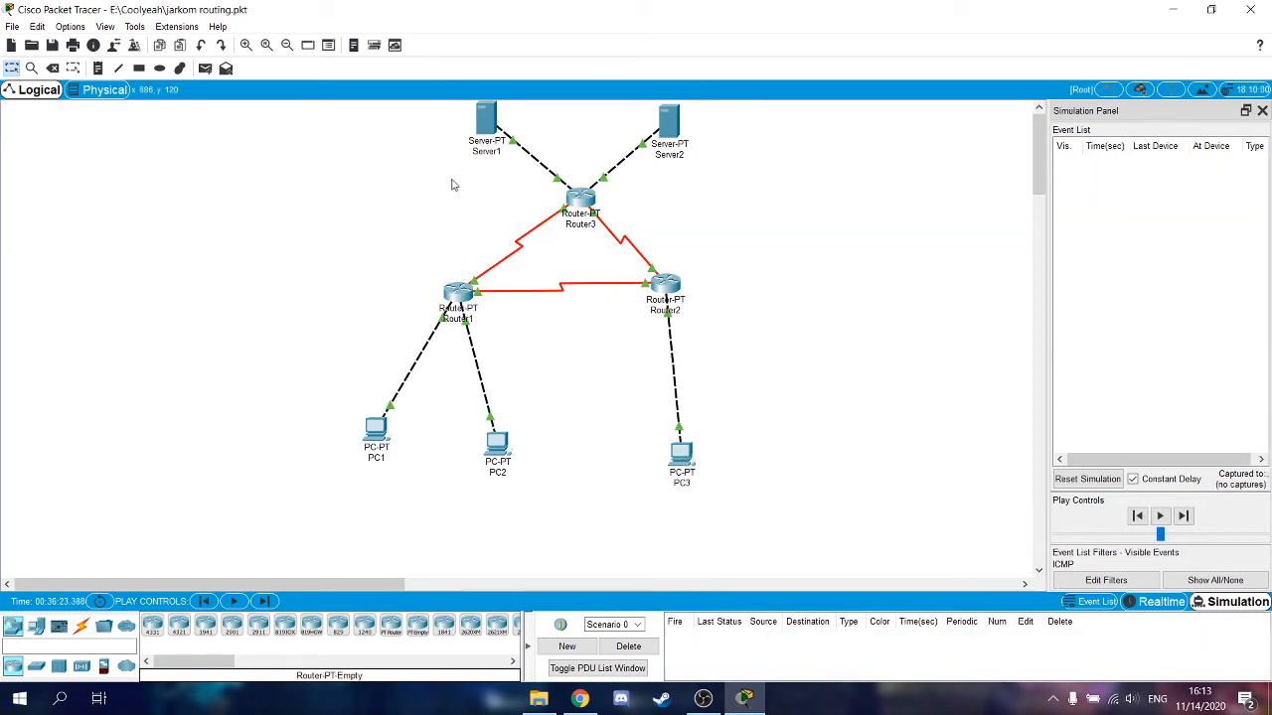
Simulate a simple PDU from PC3 to Server1, capturing it forward event by event until the reply returns to PC3.
{"action": "left_click", "coordinate": [204, 69]}
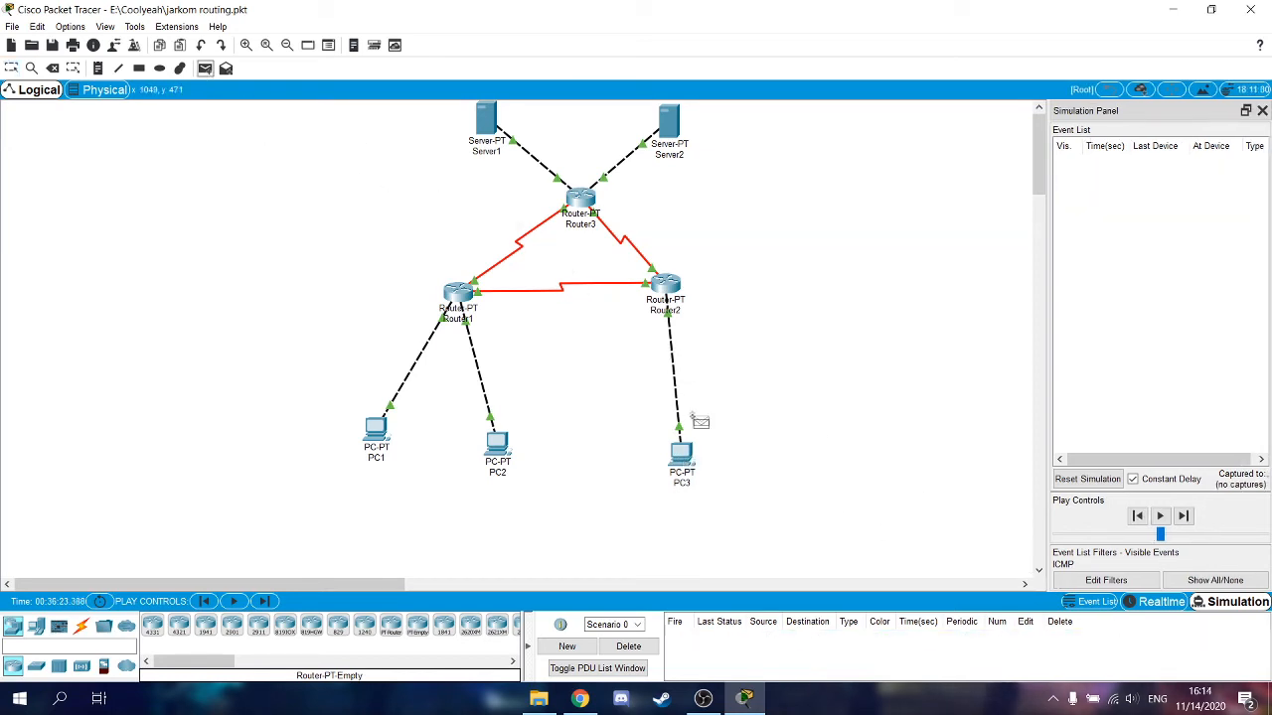
{"action": "left_click", "coordinate": [687, 459]}
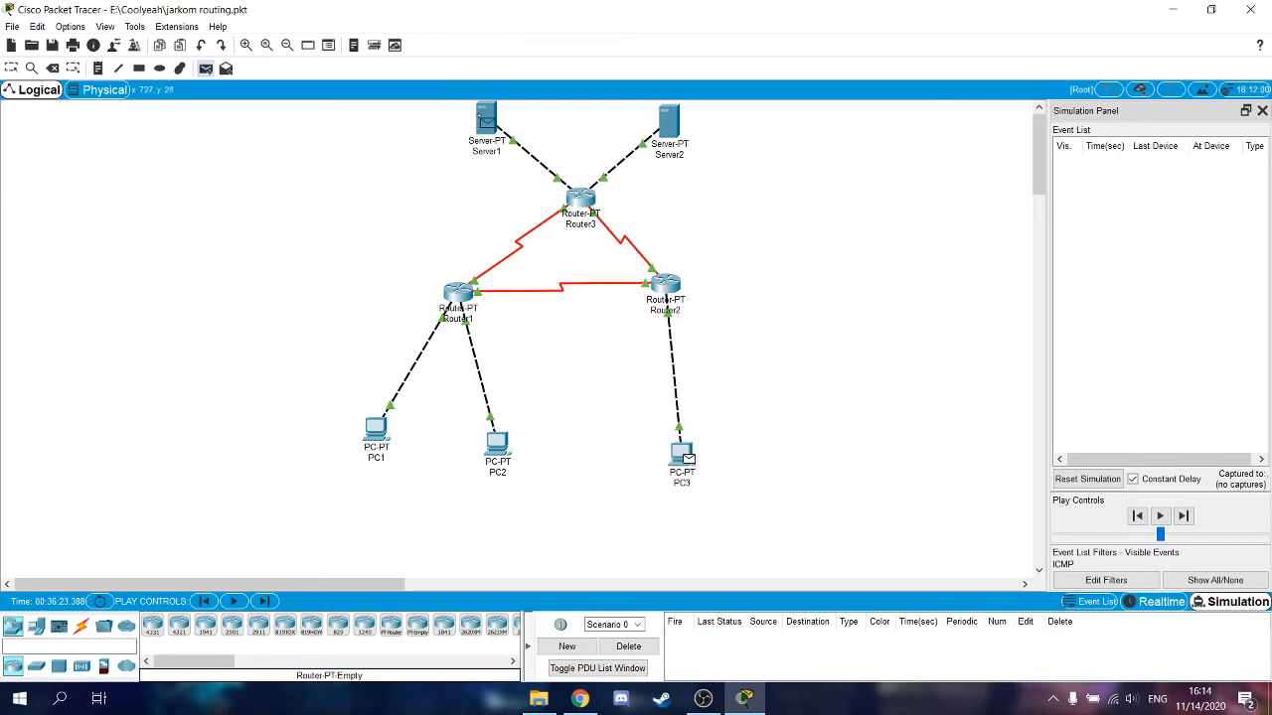
{"action": "left_click", "coordinate": [485, 121]}
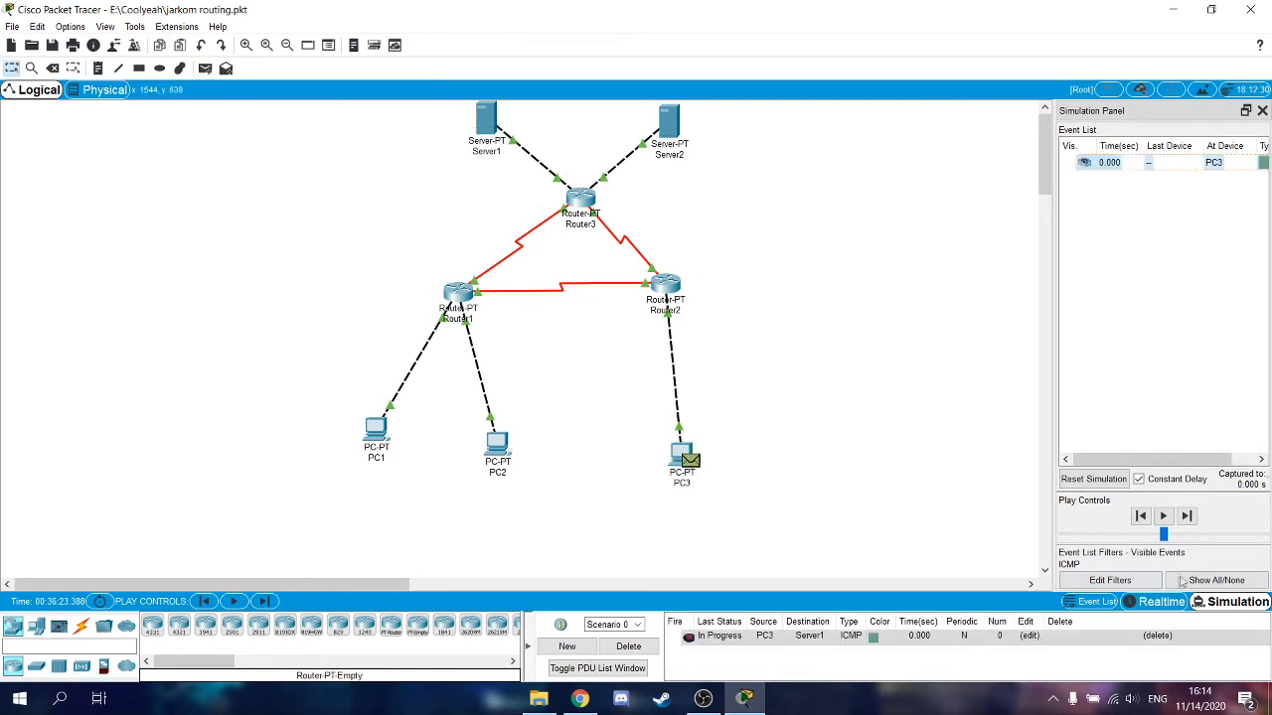
{"action": "left_click", "coordinate": [1187, 516]}
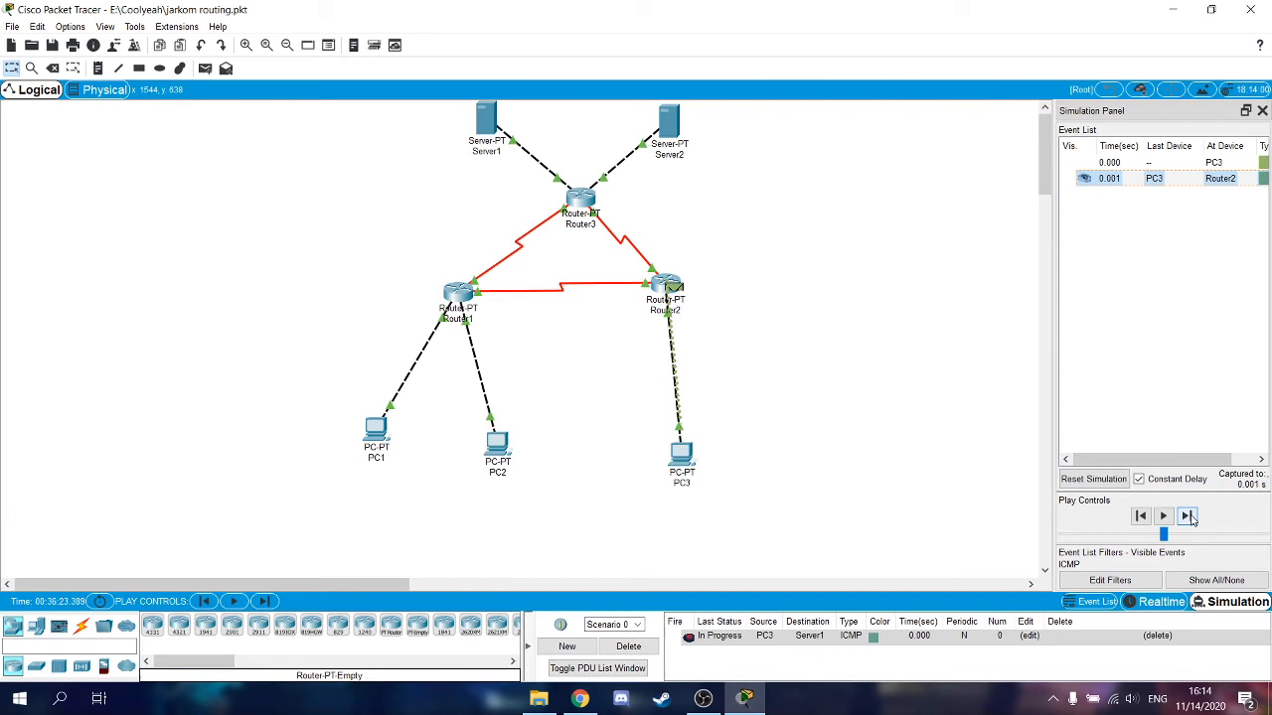
{"action": "left_click", "coordinate": [1187, 517]}
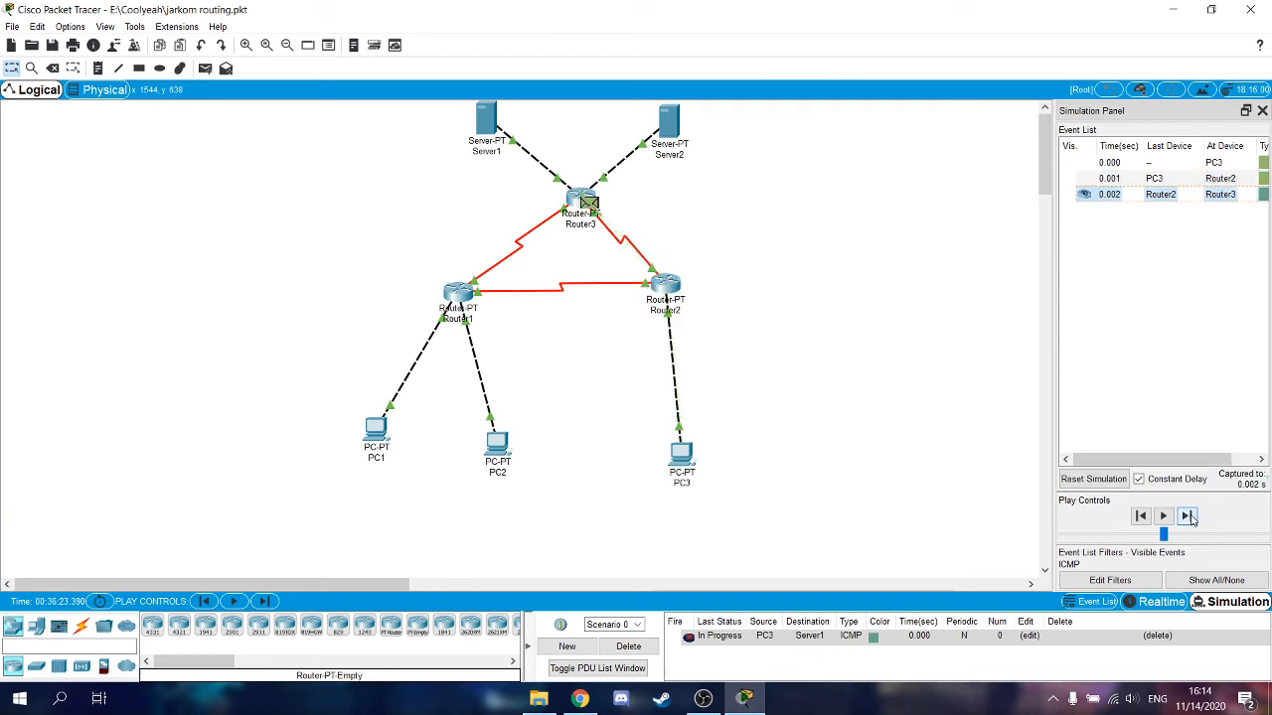
{"action": "left_click", "coordinate": [1187, 516]}
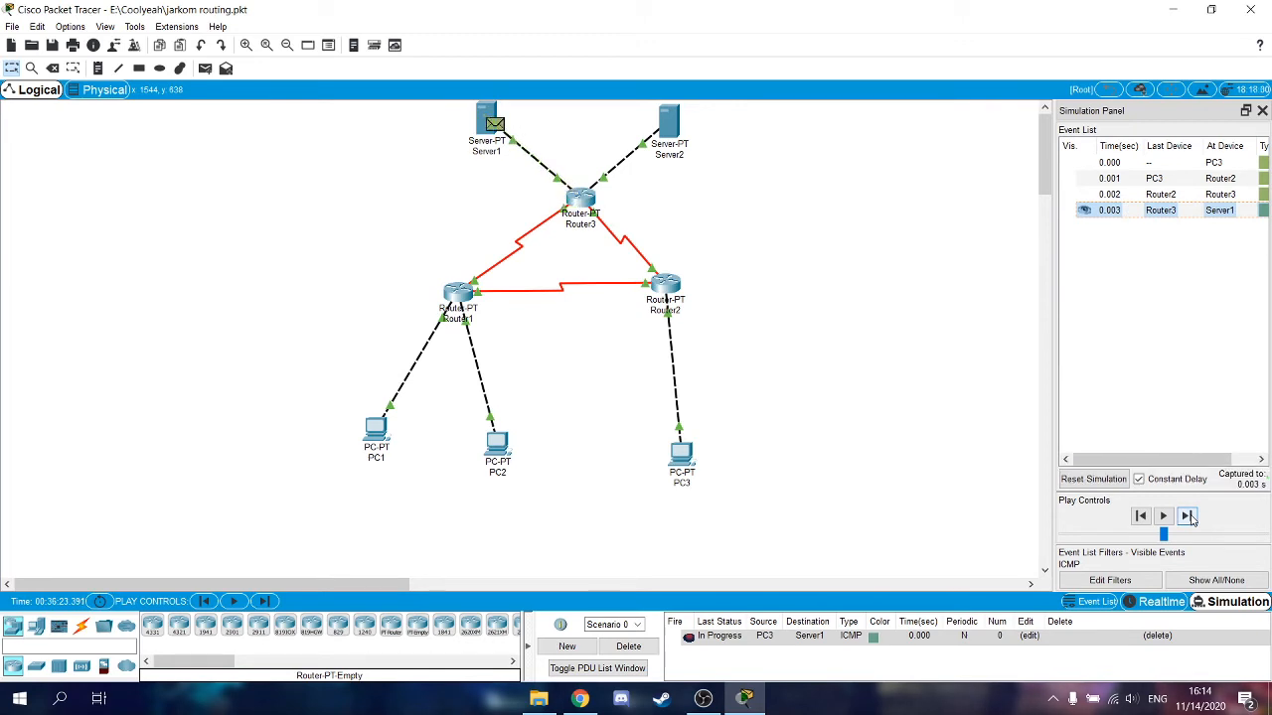
{"action": "left_click", "coordinate": [1188, 517]}
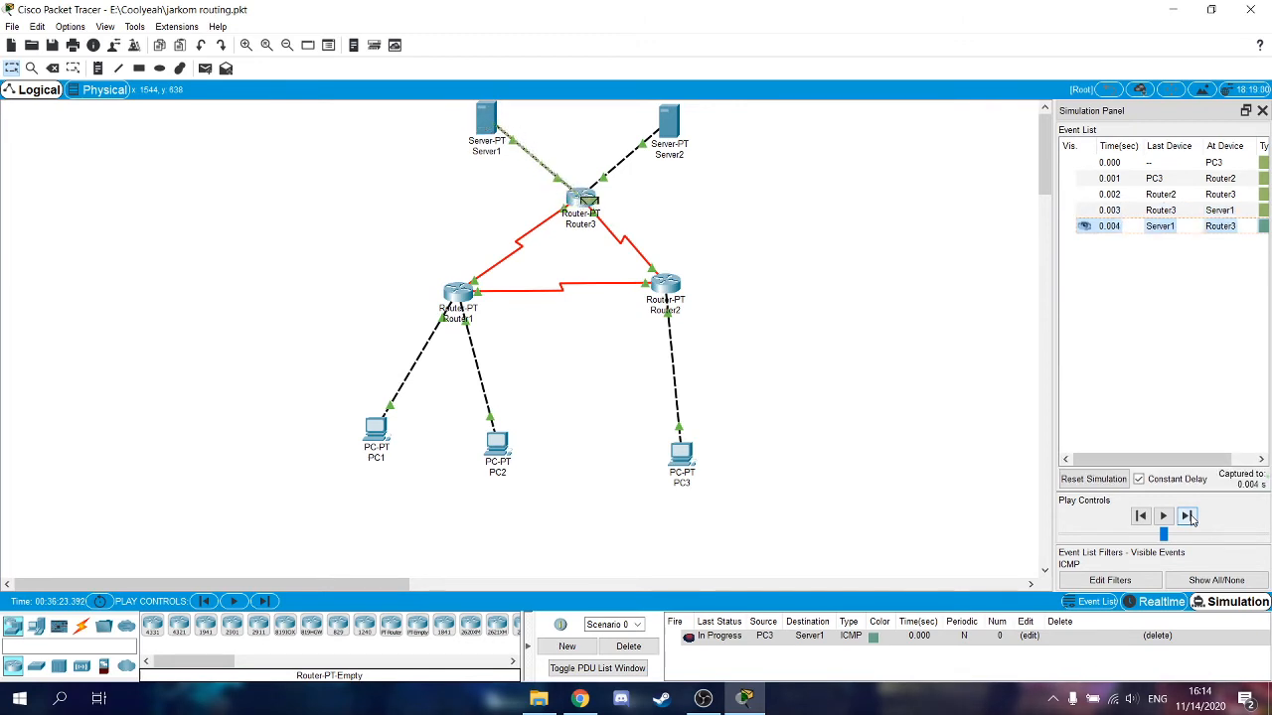
{"action": "left_click", "coordinate": [1187, 516]}
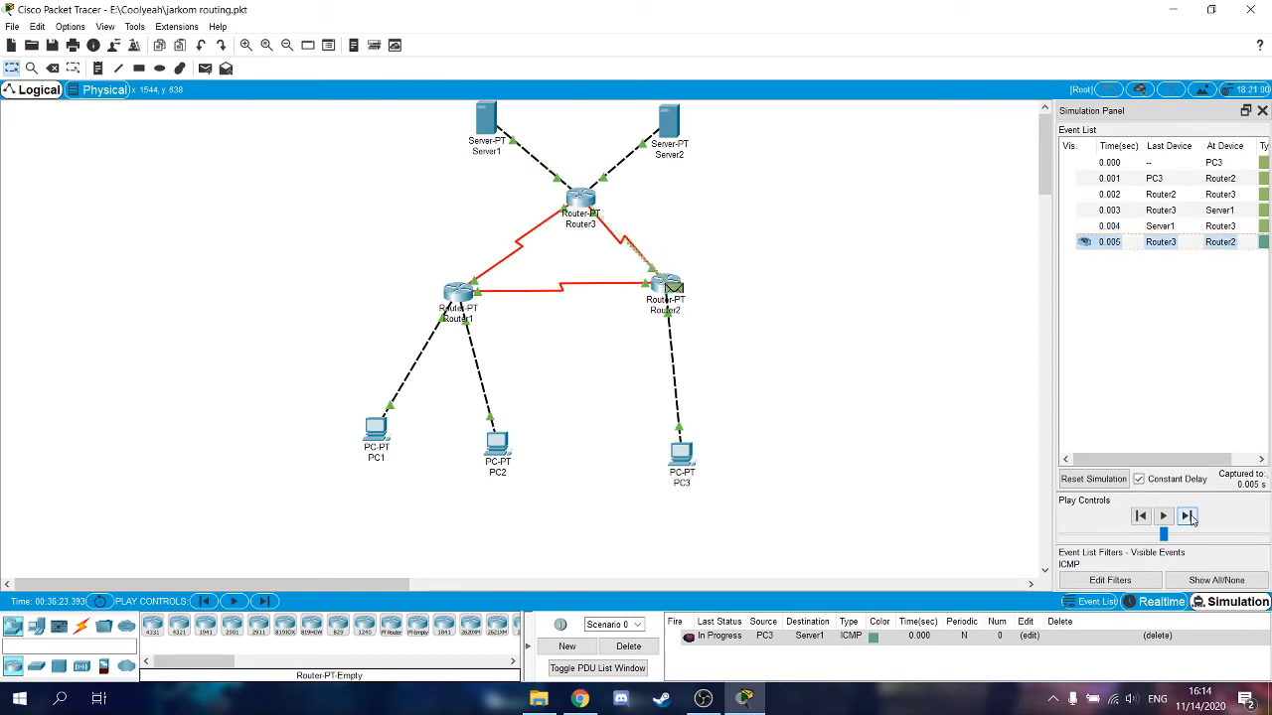
{"action": "left_click", "coordinate": [1189, 516]}
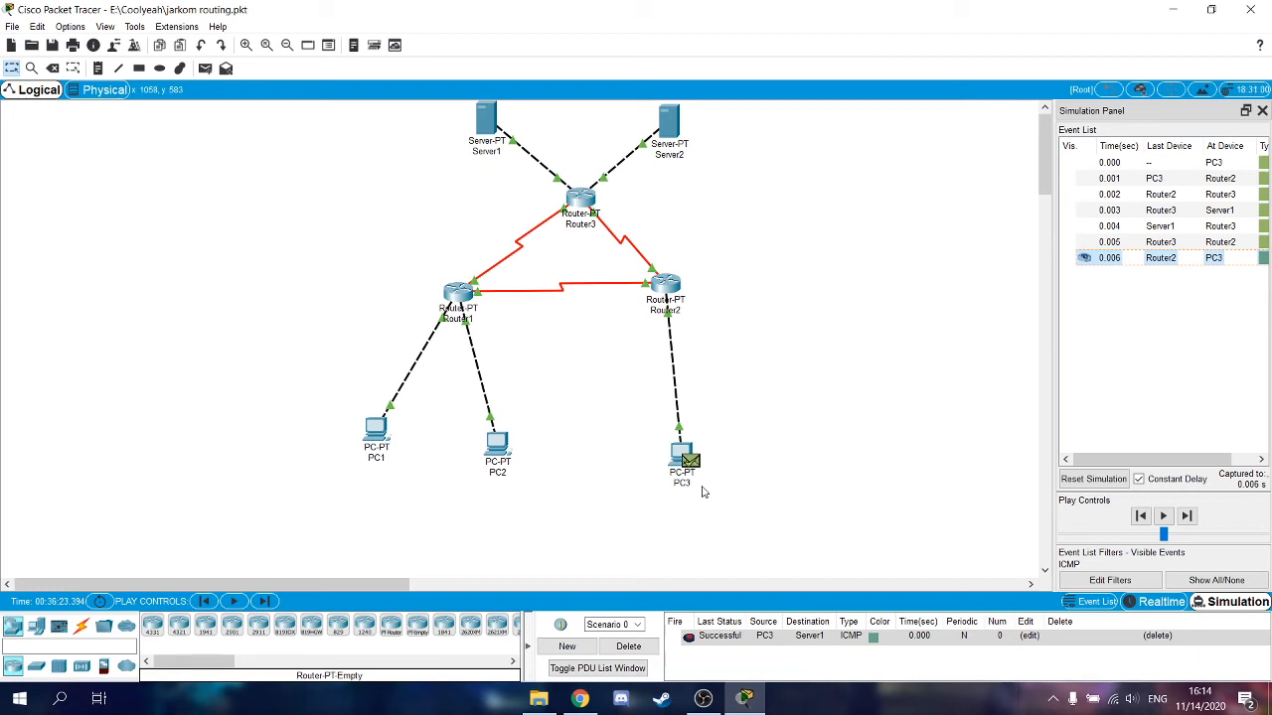
Delete the PC3-to-Server1 PDU, and simulate a simple PDU from Server1 to Server2, capturing one event forward before deleting it.
{"action": "left_click", "coordinate": [1156, 636]}
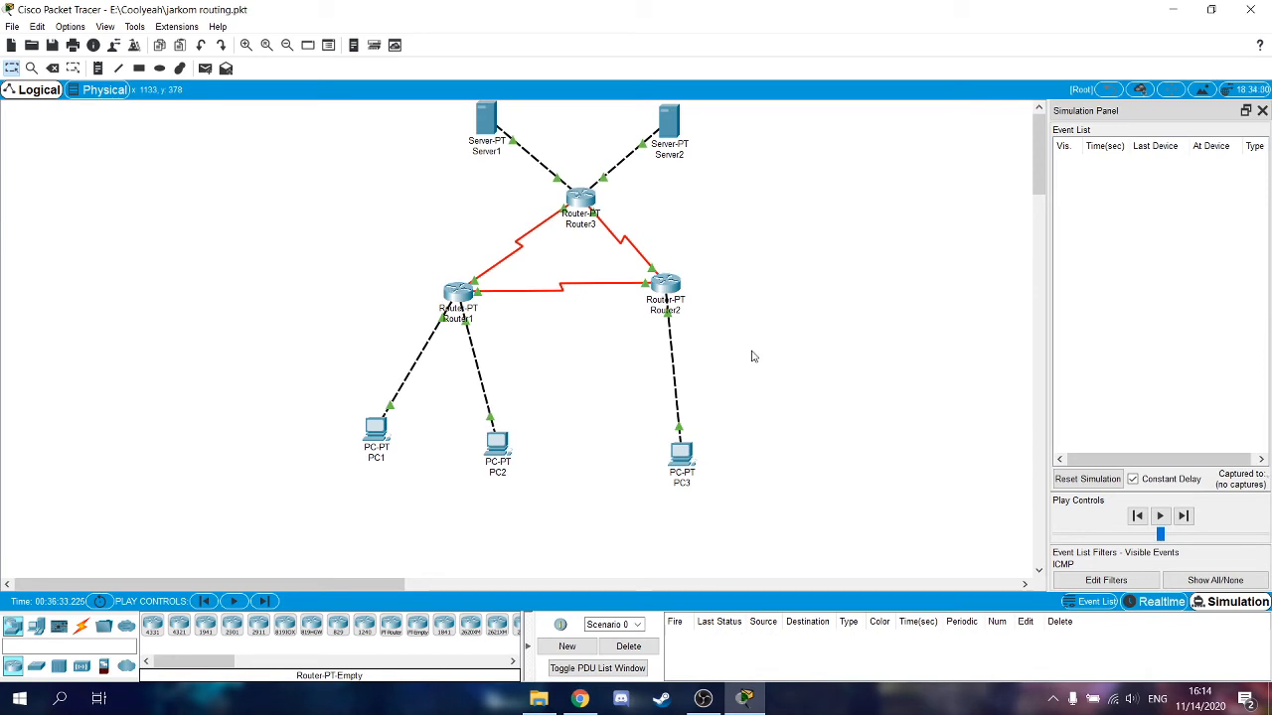
{"action": "left_click", "coordinate": [204, 68]}
{"action": "left_click", "coordinate": [486, 120]}
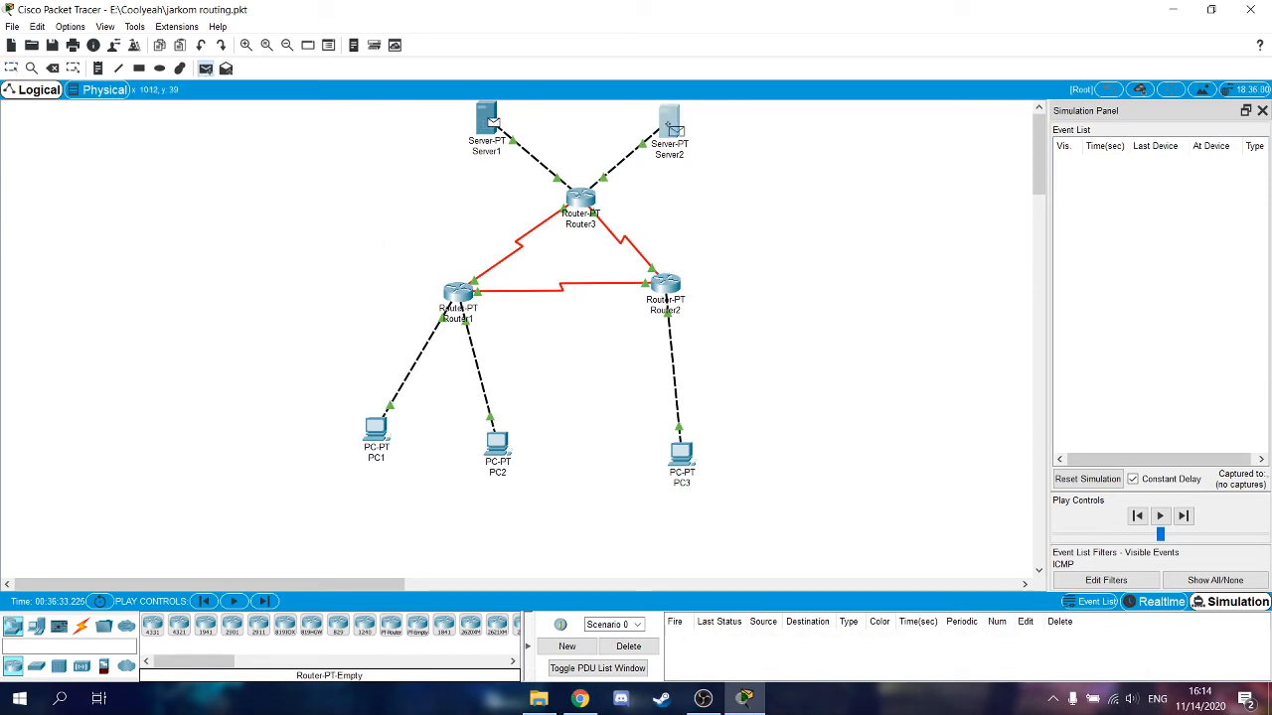
{"action": "left_click", "coordinate": [672, 127]}
{"action": "left_click", "coordinate": [1185, 518]}
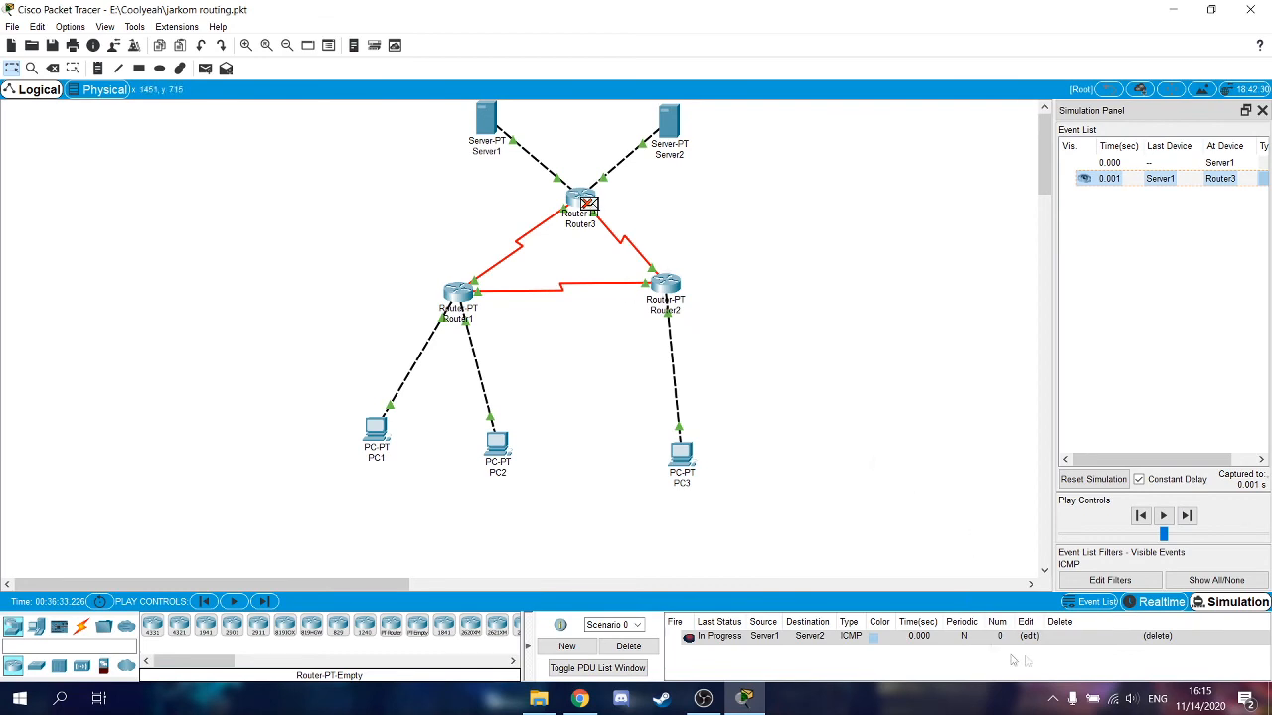
{"action": "left_click", "coordinate": [1152, 636]}
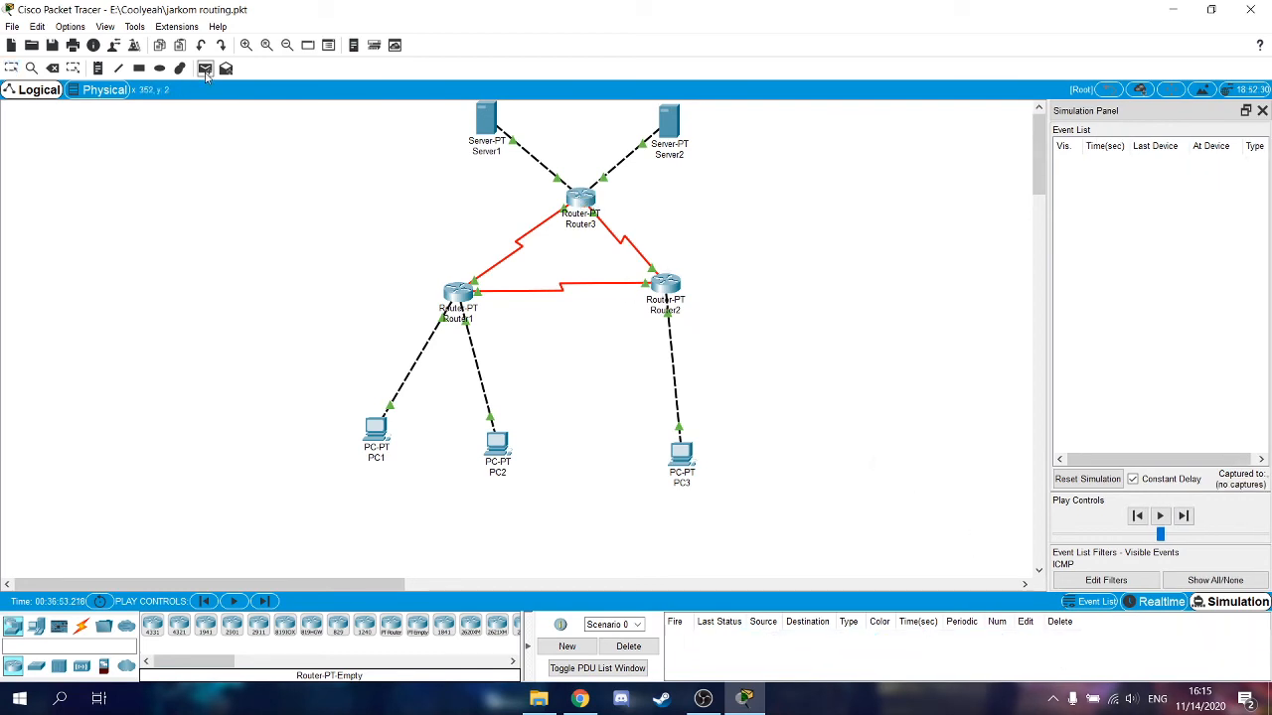
Simulate a simple PDU from Server1 to PC2 event by event until the reply returns to Server1, and delete that PDU.
{"action": "left_click", "coordinate": [204, 69]}
{"action": "left_click", "coordinate": [488, 122]}
{"action": "left_click", "coordinate": [496, 443]}
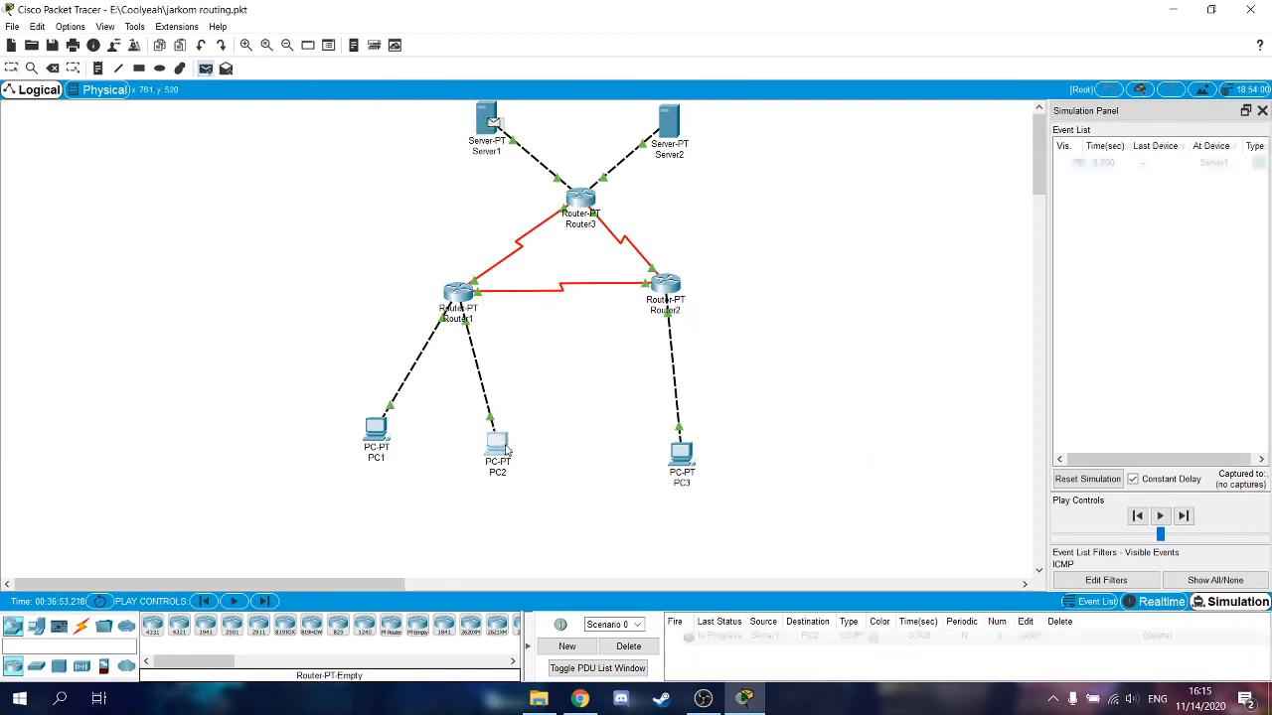
{"action": "left_click", "coordinate": [1187, 516]}
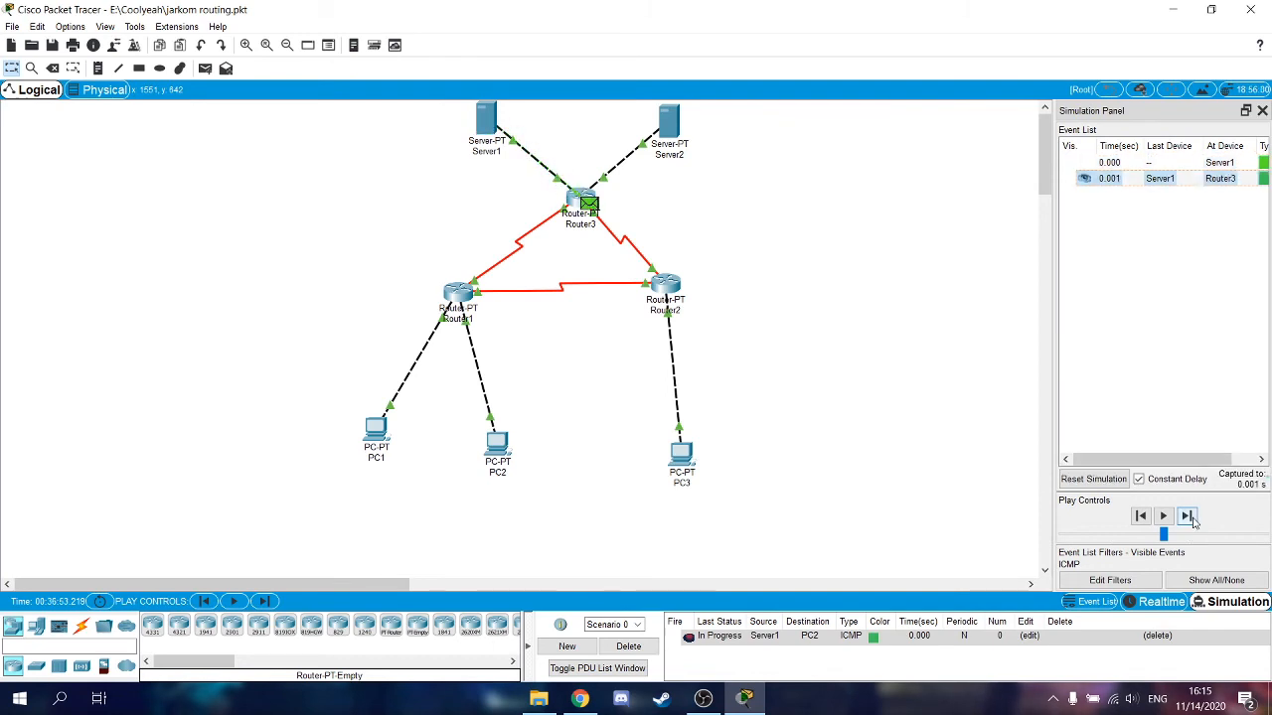
{"action": "left_click", "coordinate": [1190, 518]}
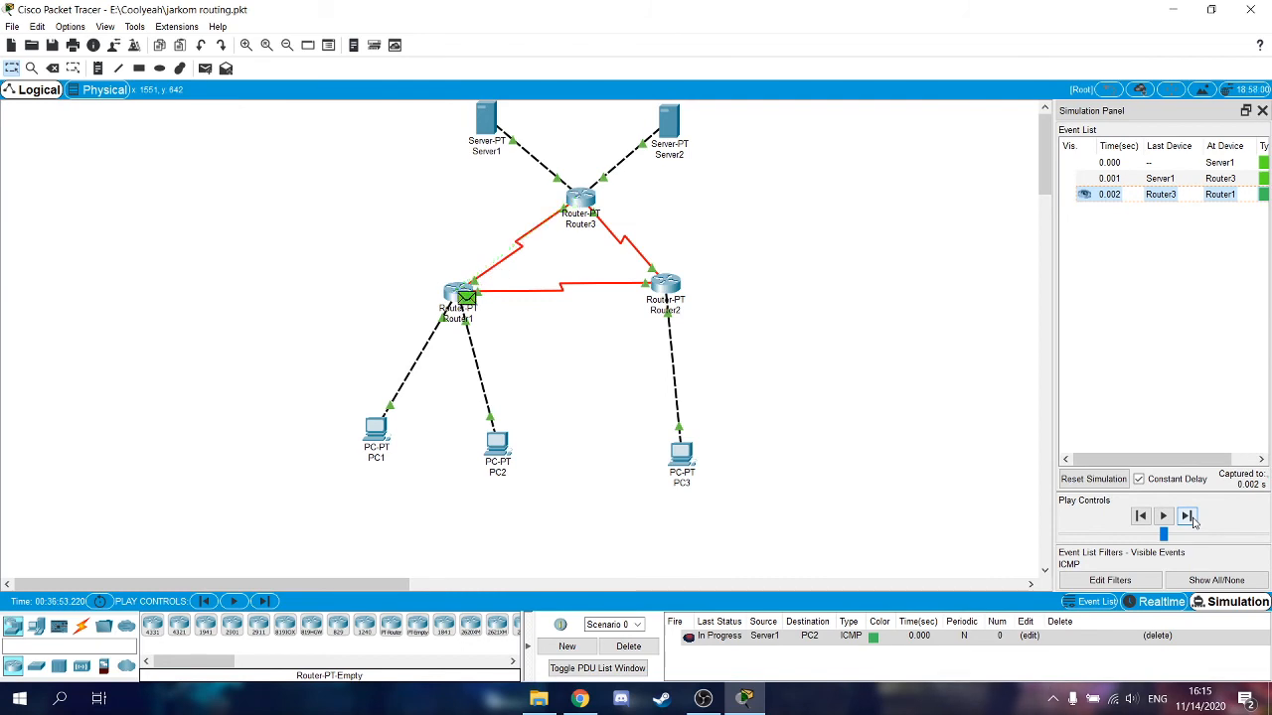
{"action": "left_click", "coordinate": [1188, 516]}
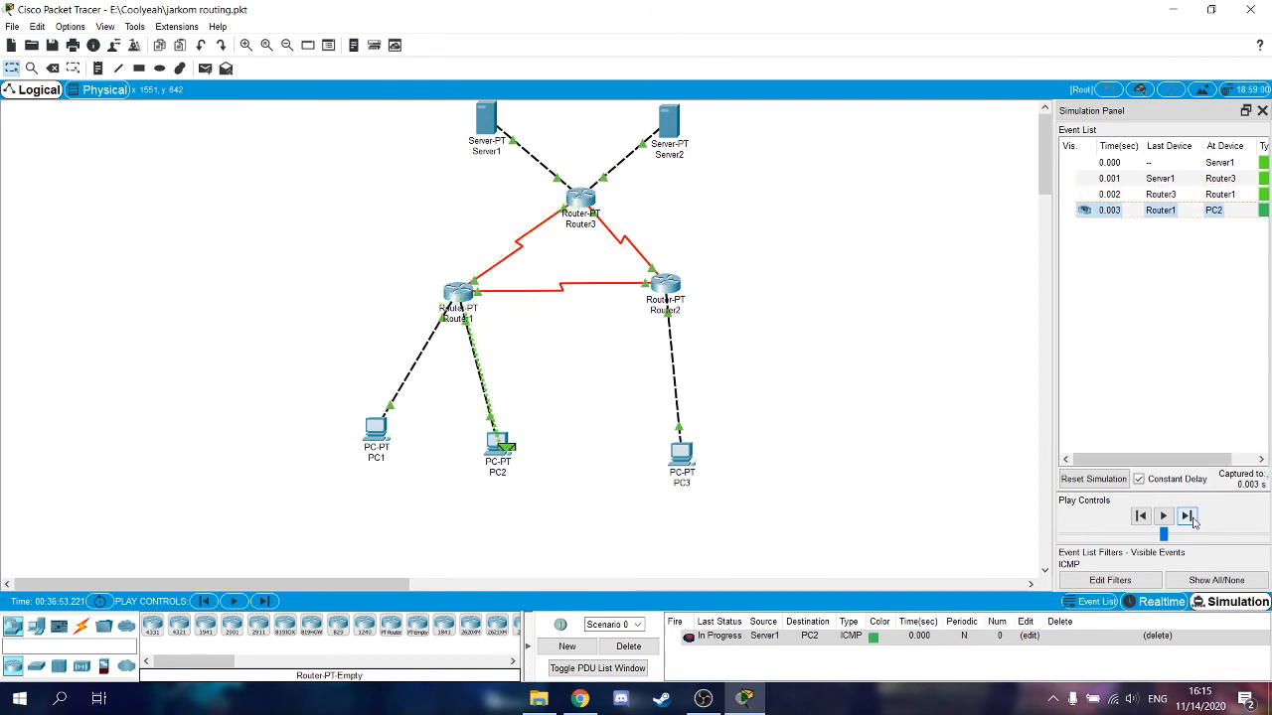
{"action": "left_click", "coordinate": [1188, 517]}
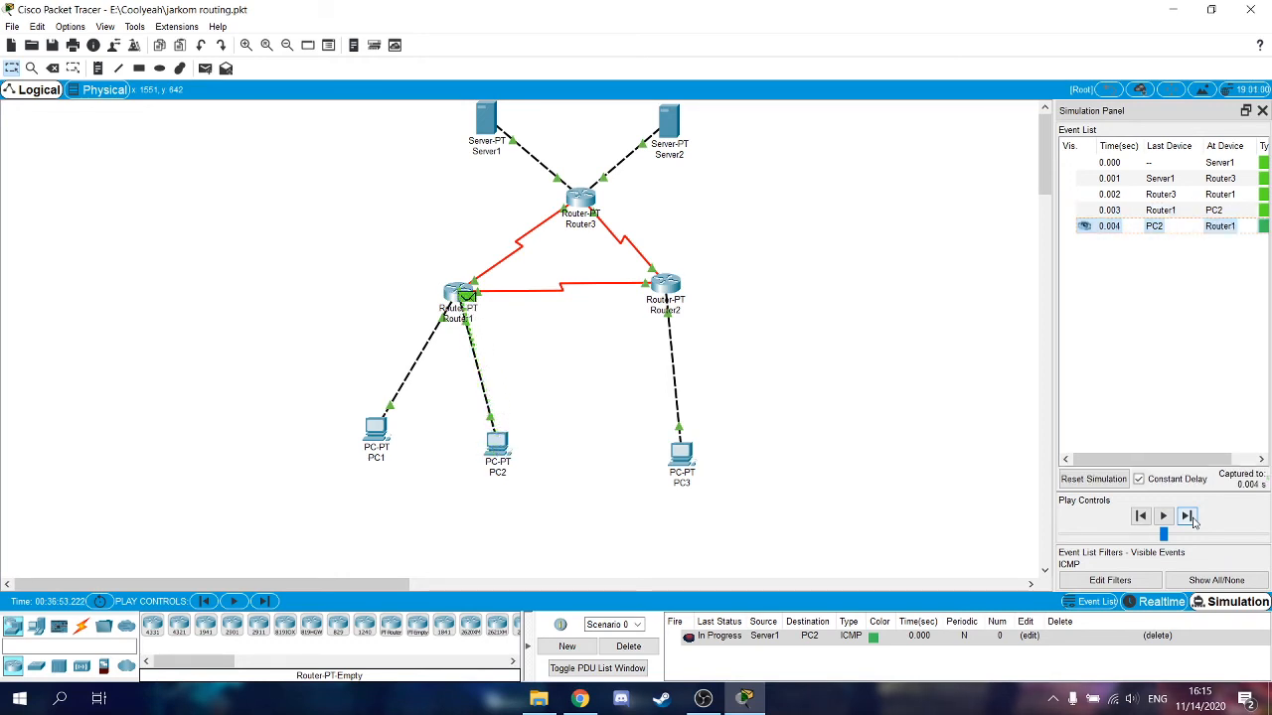
{"action": "left_click", "coordinate": [1188, 516]}
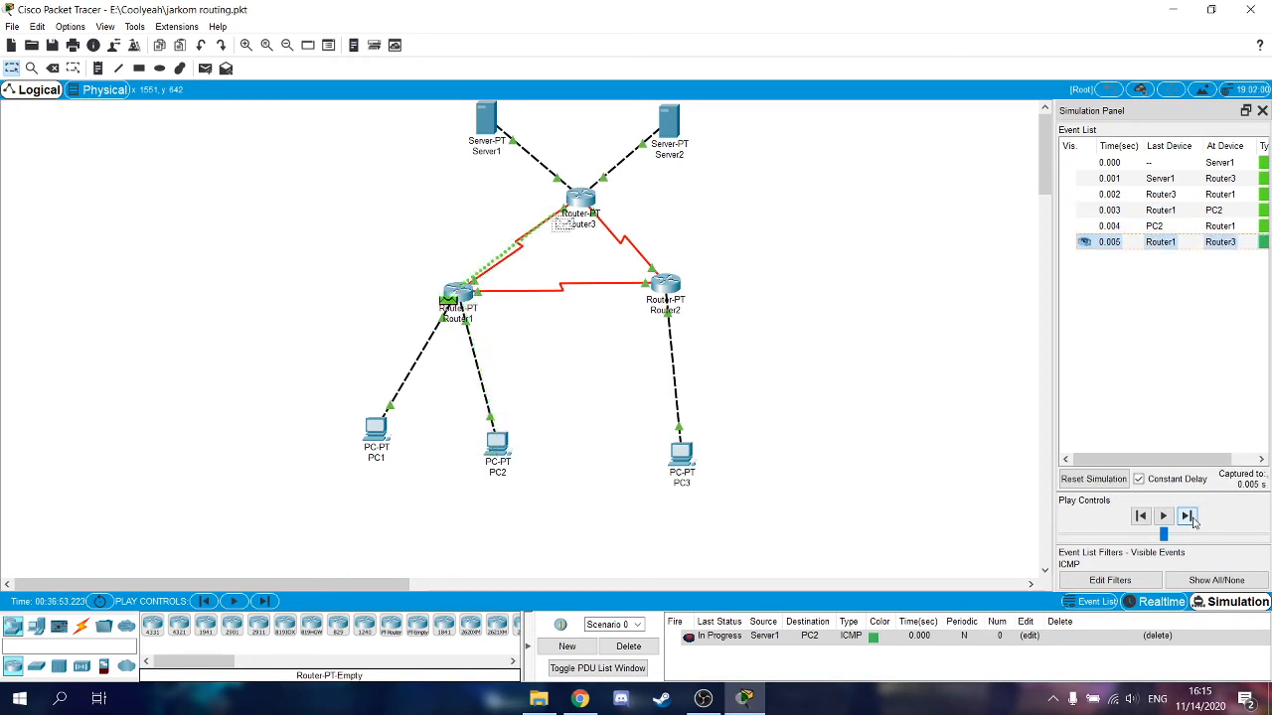
{"action": "left_click", "coordinate": [1188, 516]}
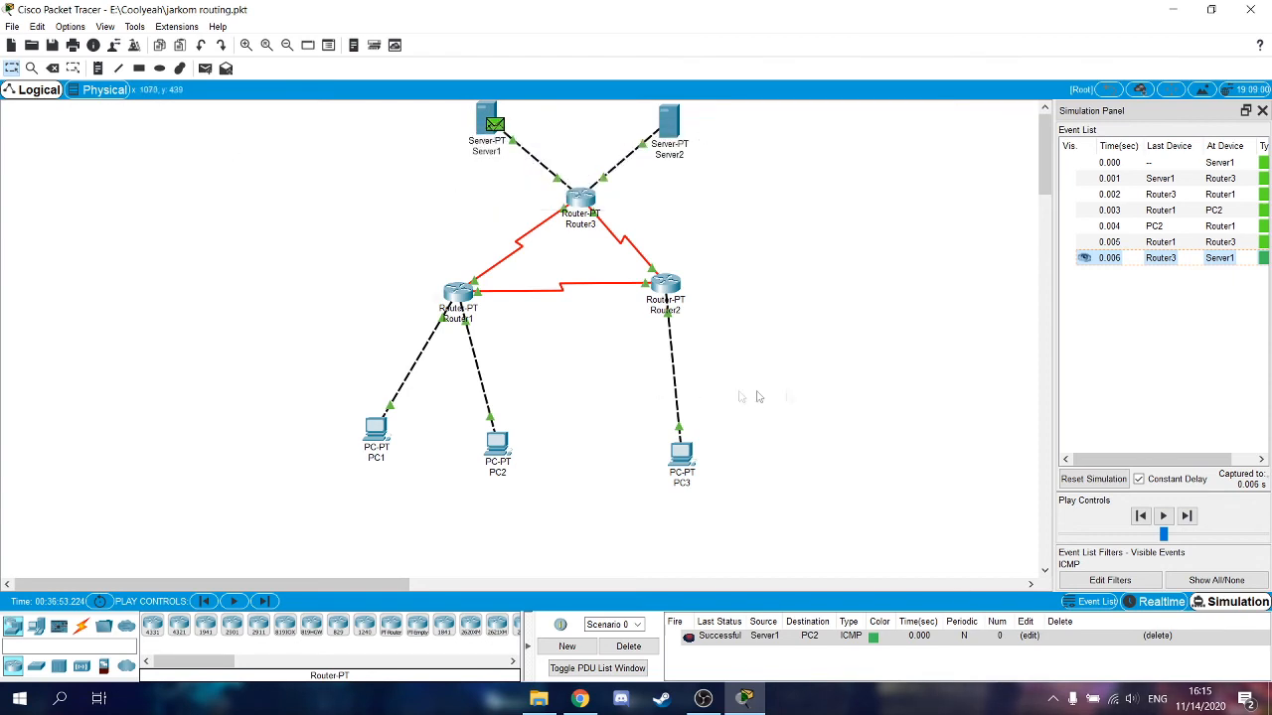
{"action": "left_click", "coordinate": [1157, 636]}
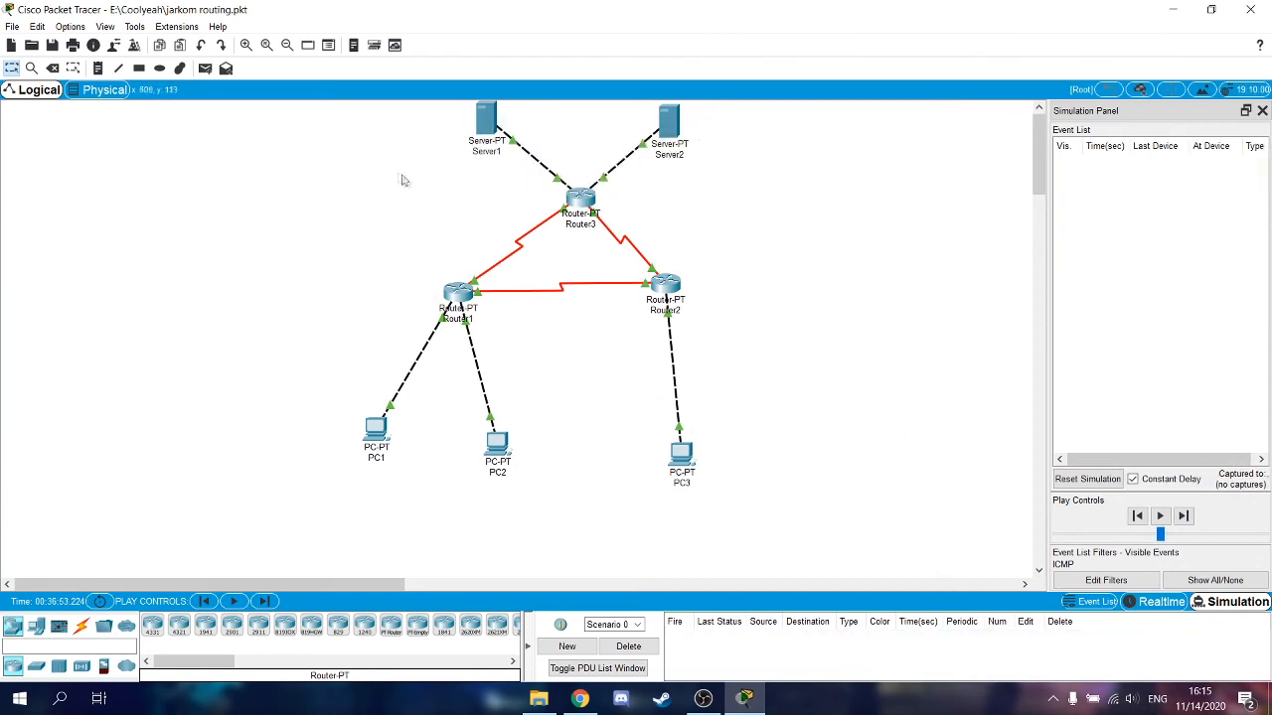
Simulate a simple PDU from Server1 to PC1 event by event until the reply returns to Server1, and delete that PDU.
{"action": "left_click", "coordinate": [205, 67]}
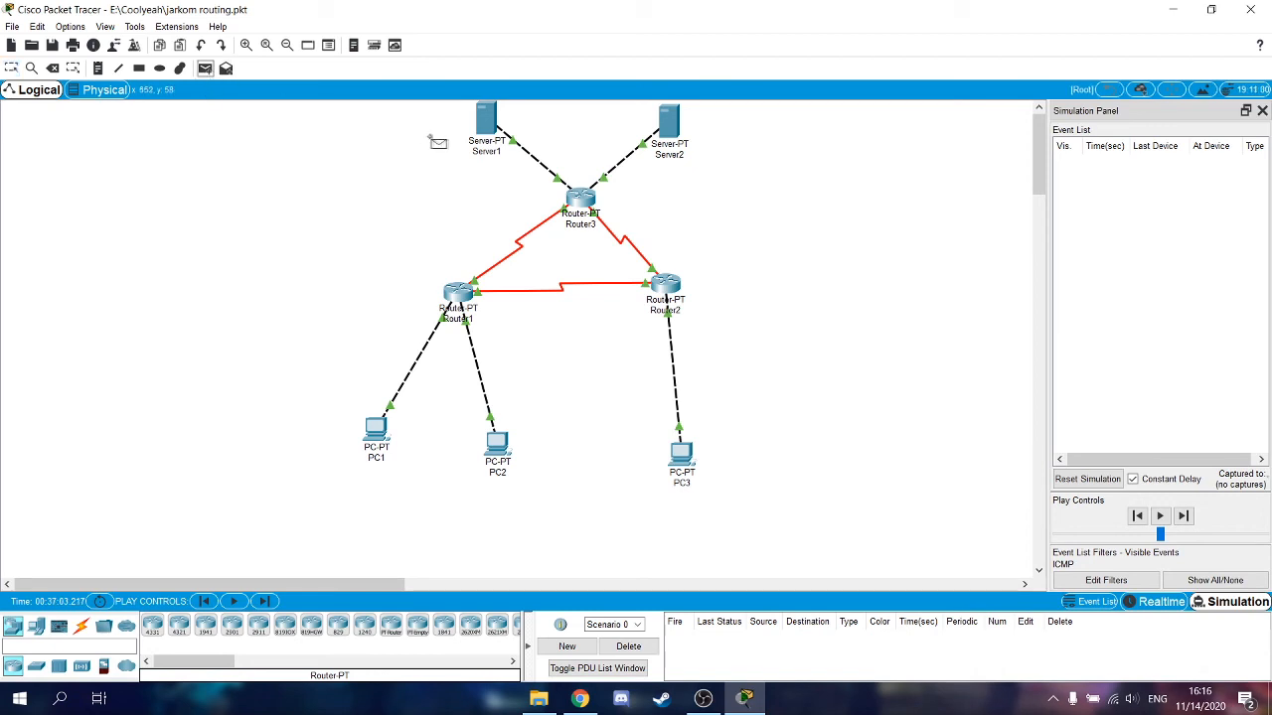
{"action": "left_click", "coordinate": [492, 123]}
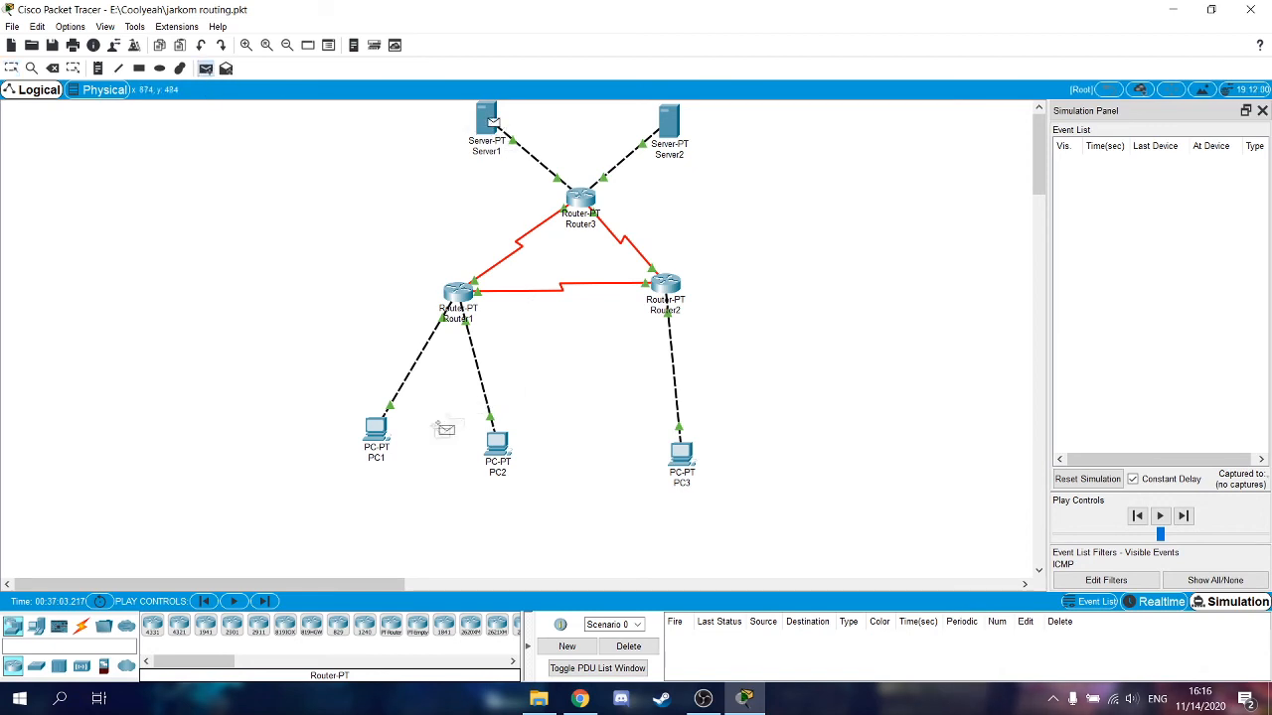
{"action": "left_click", "coordinate": [383, 435]}
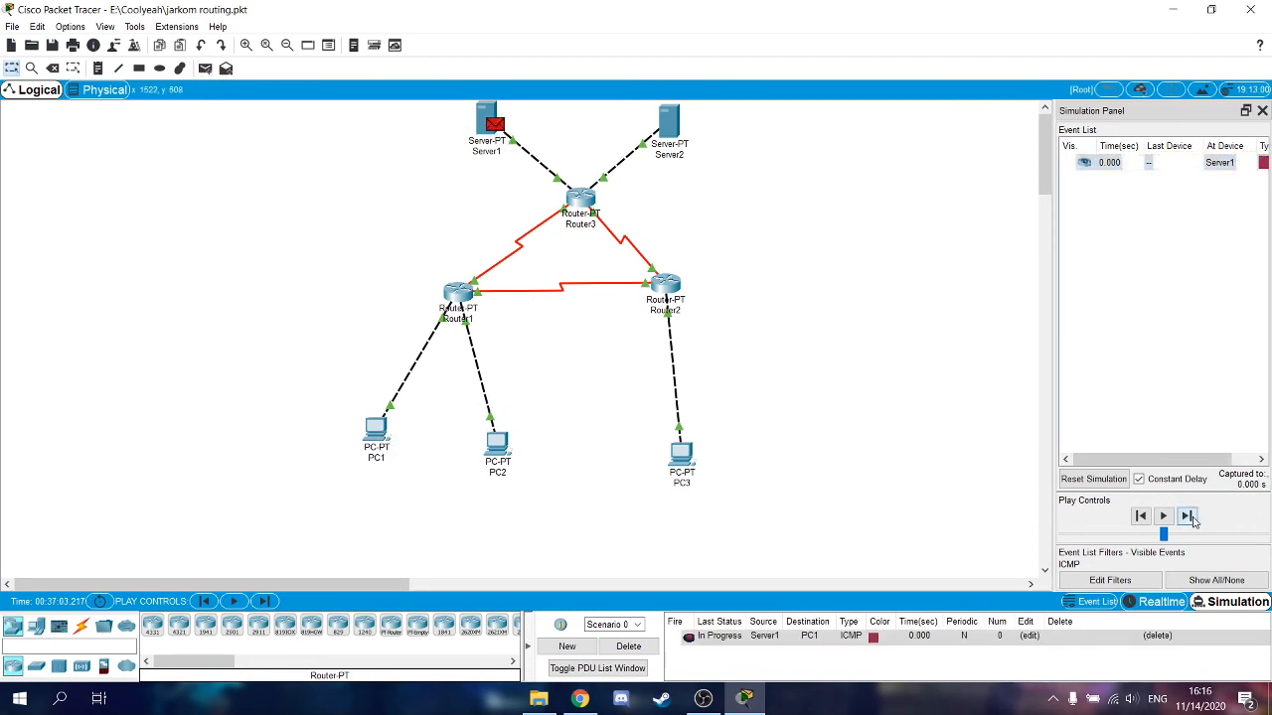
{"action": "left_click", "coordinate": [1189, 516]}
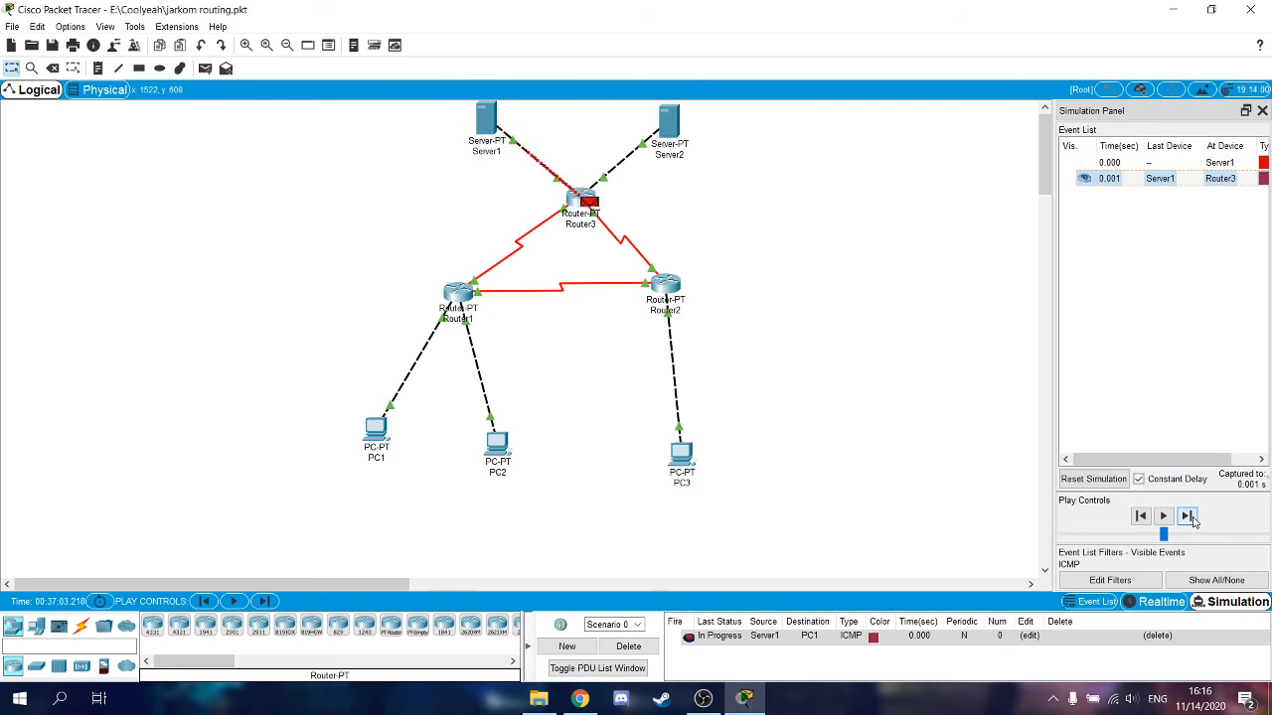
{"action": "left_click", "coordinate": [1189, 517]}
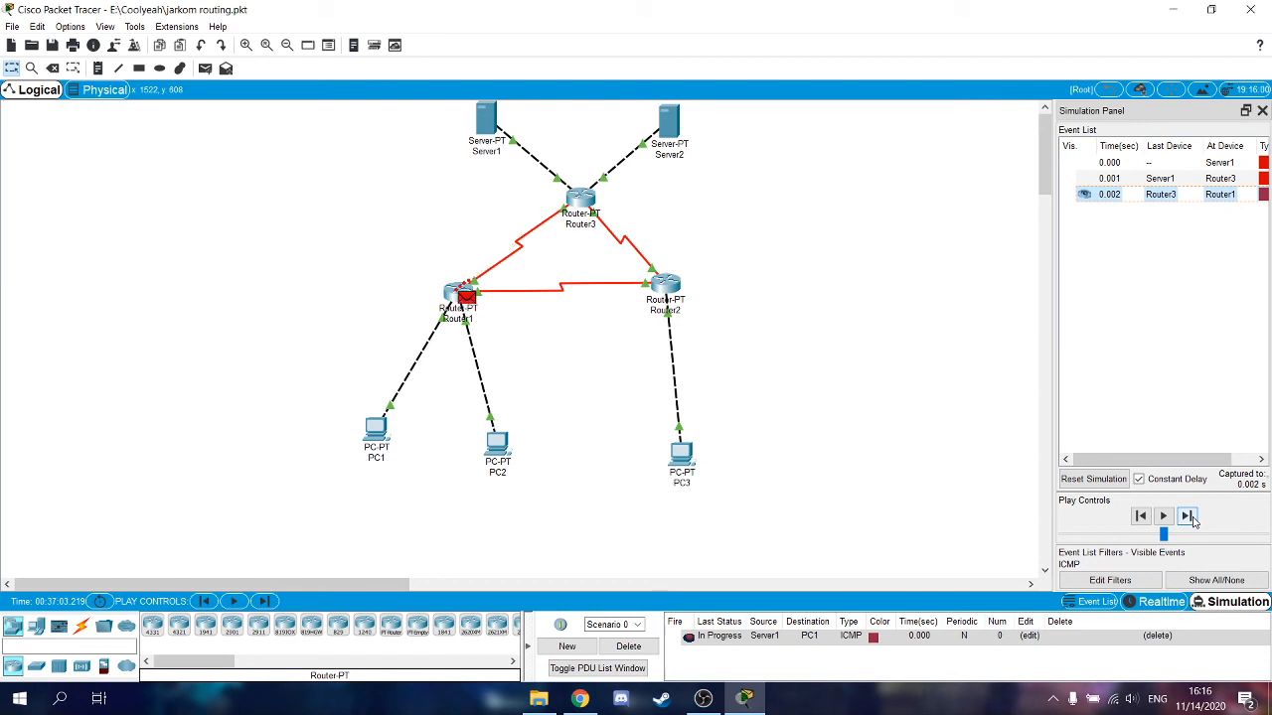
{"action": "left_click", "coordinate": [1188, 517]}
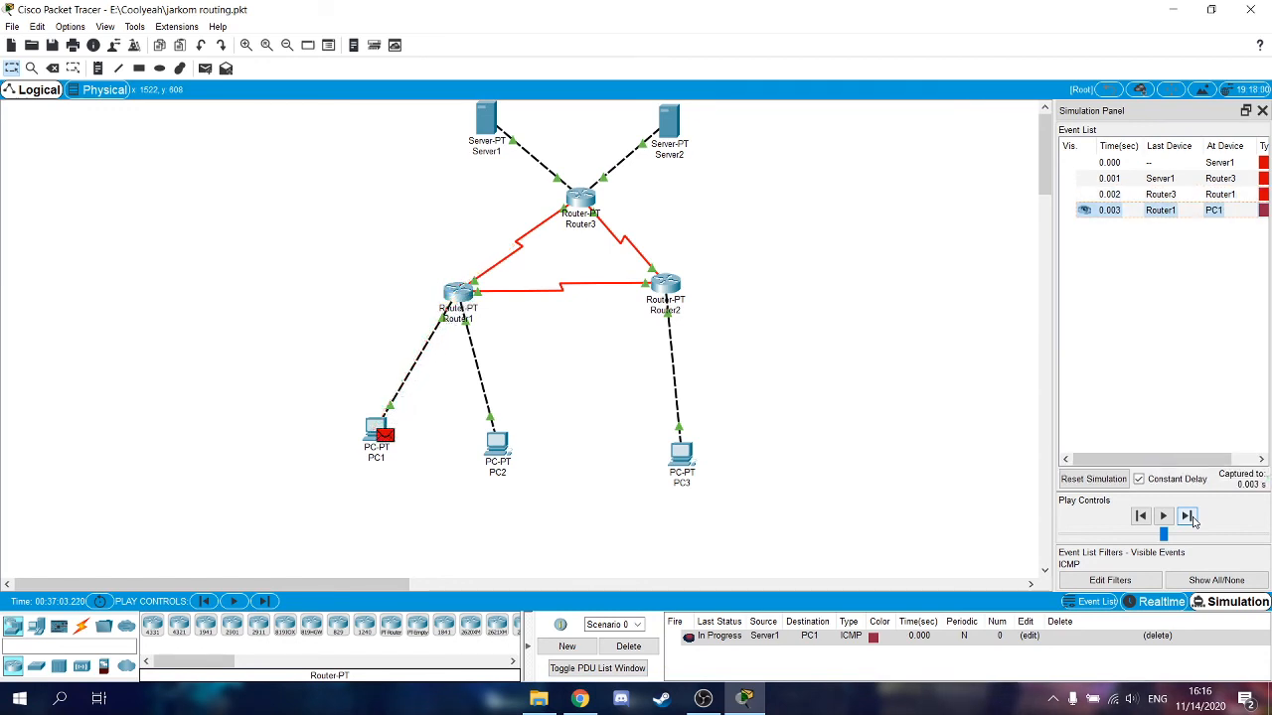
{"action": "left_click", "coordinate": [1190, 517]}
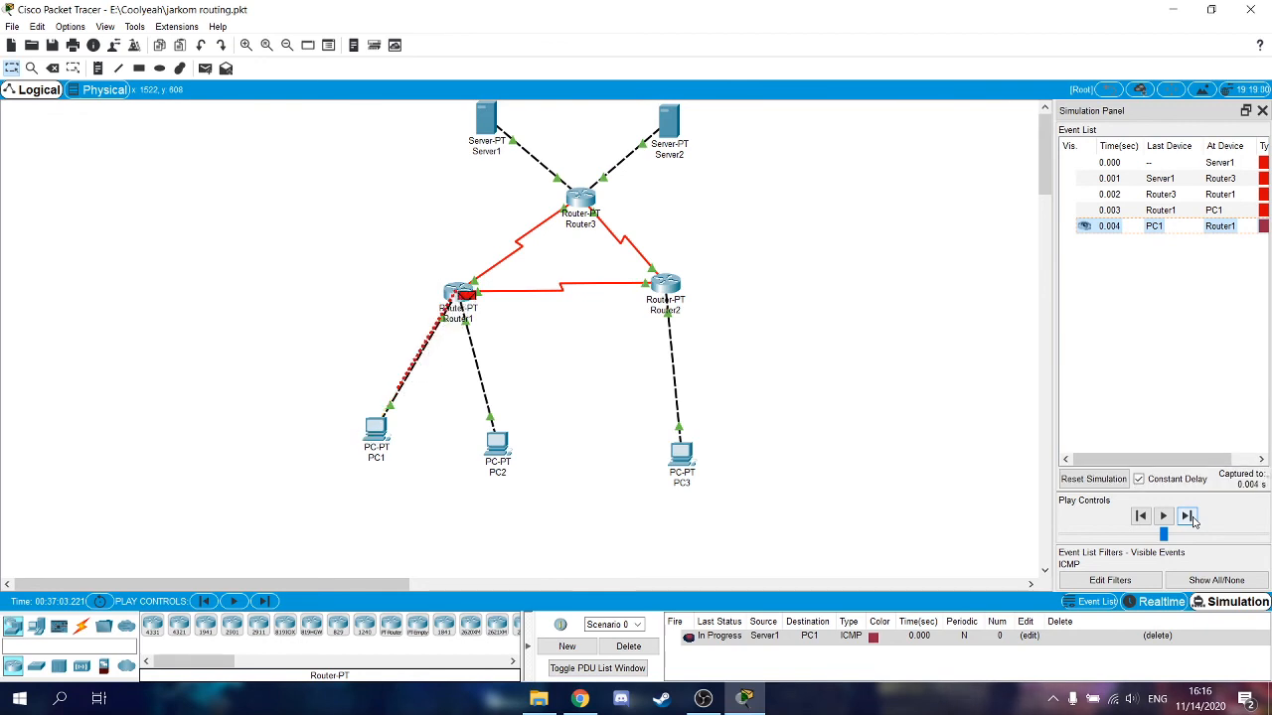
{"action": "left_click", "coordinate": [1188, 517]}
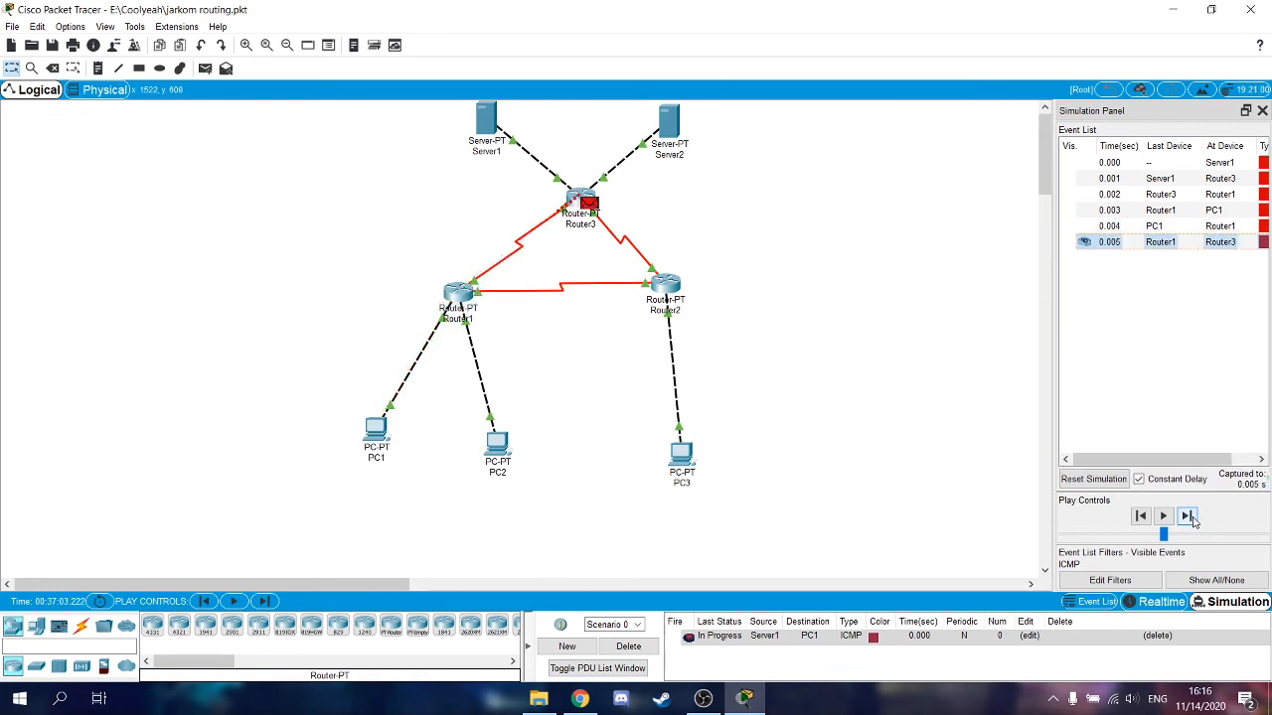
{"action": "left_click", "coordinate": [1188, 517]}
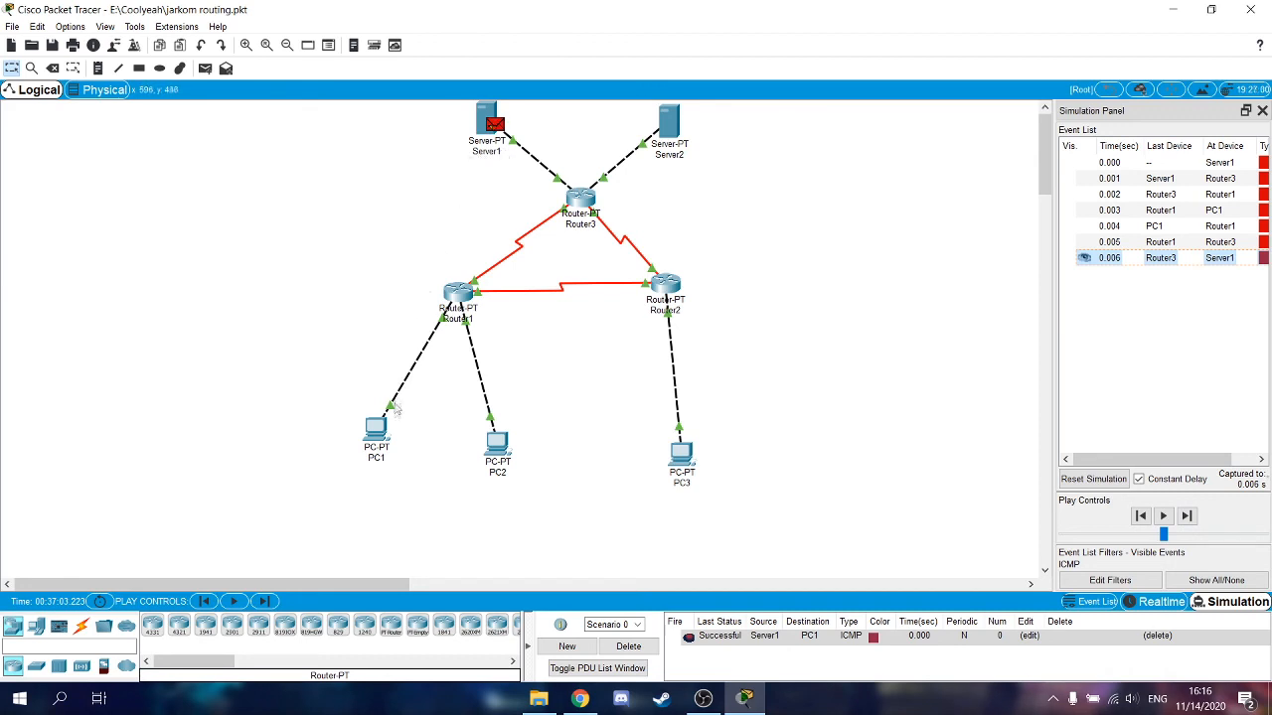
{"action": "mouse_move", "coordinate": [489, 140]}
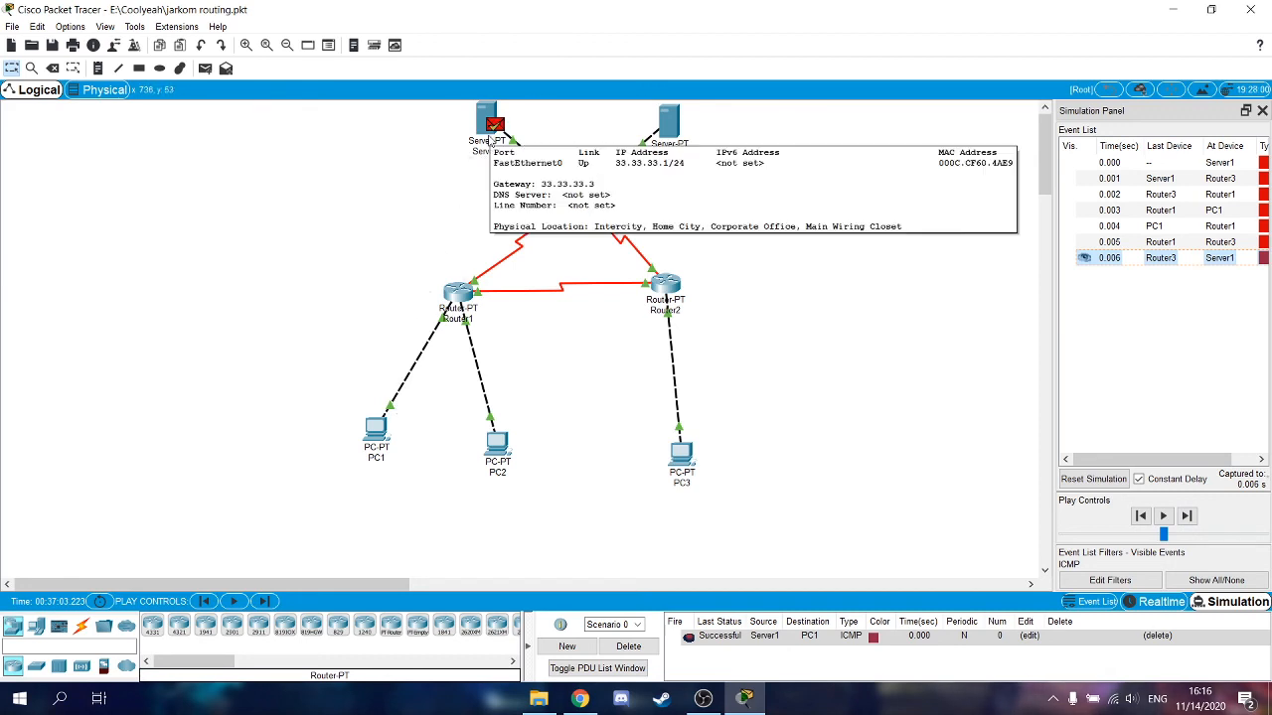
{"action": "left_click", "coordinate": [1156, 635]}
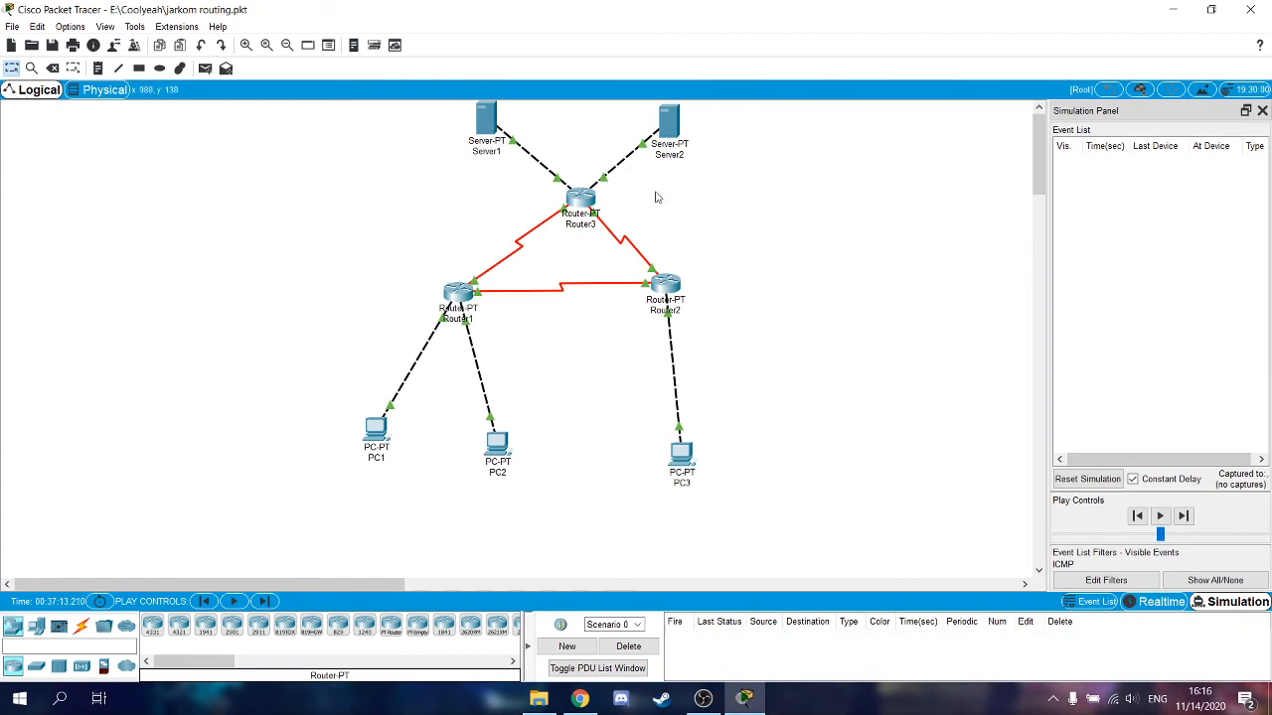